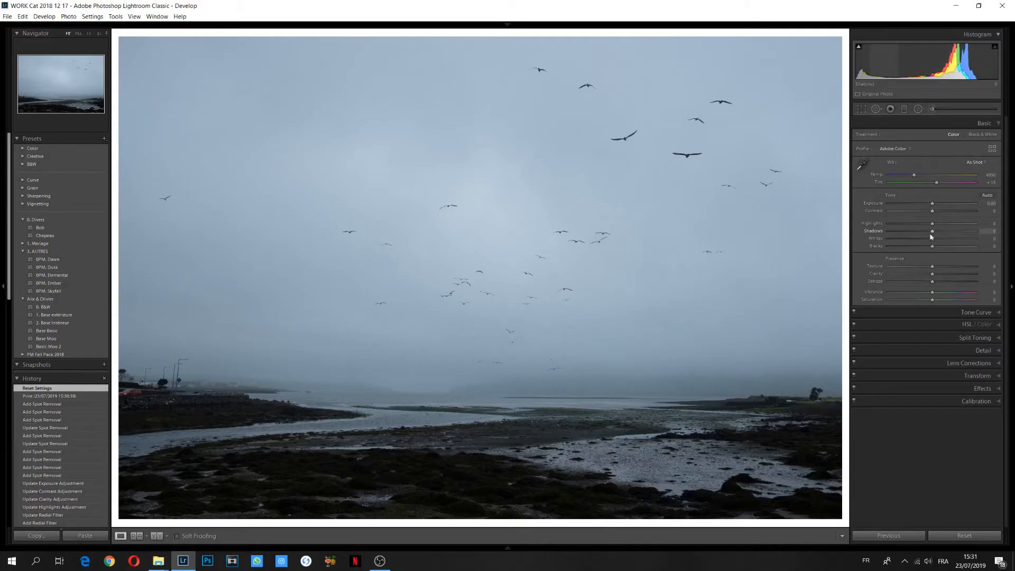
Step: Adjust the photo's basic tones to Shadows +69, Blacks -38, Highlights -18 and Exposure -0.43
left_click(963, 231)
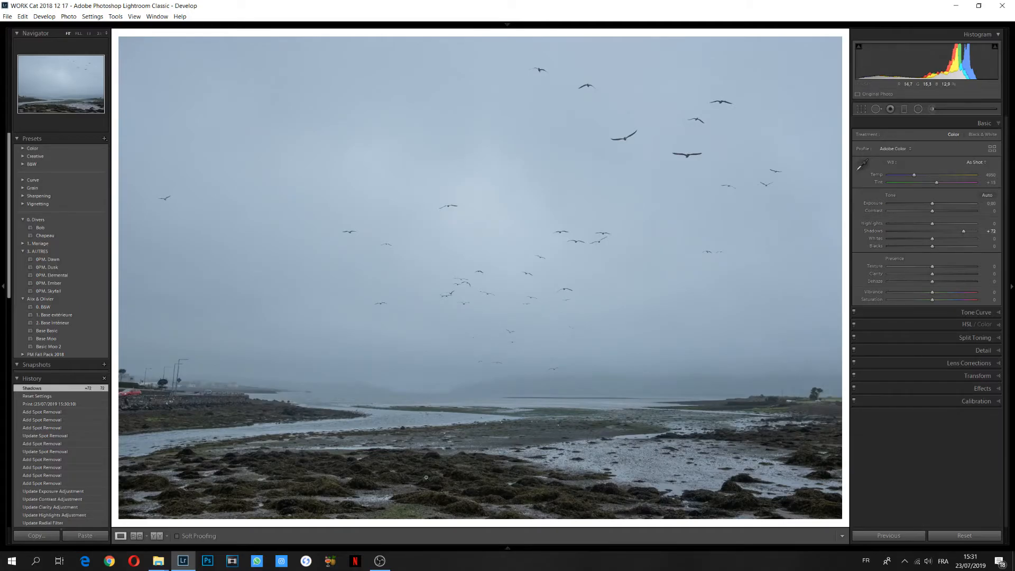
left_click(913, 246)
left_click_drag(914, 248, 909, 249)
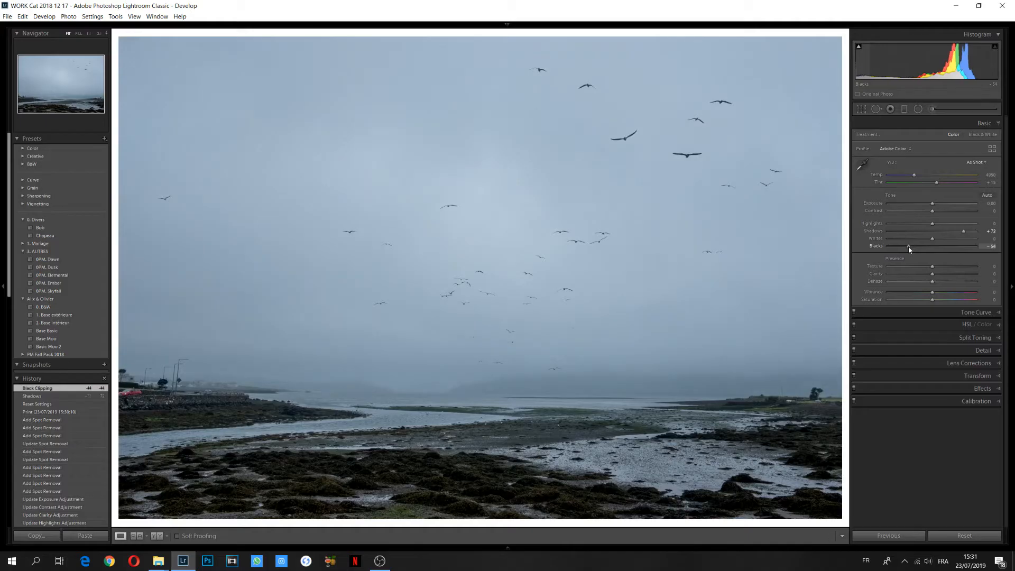
left_click_drag(963, 231, 962, 231)
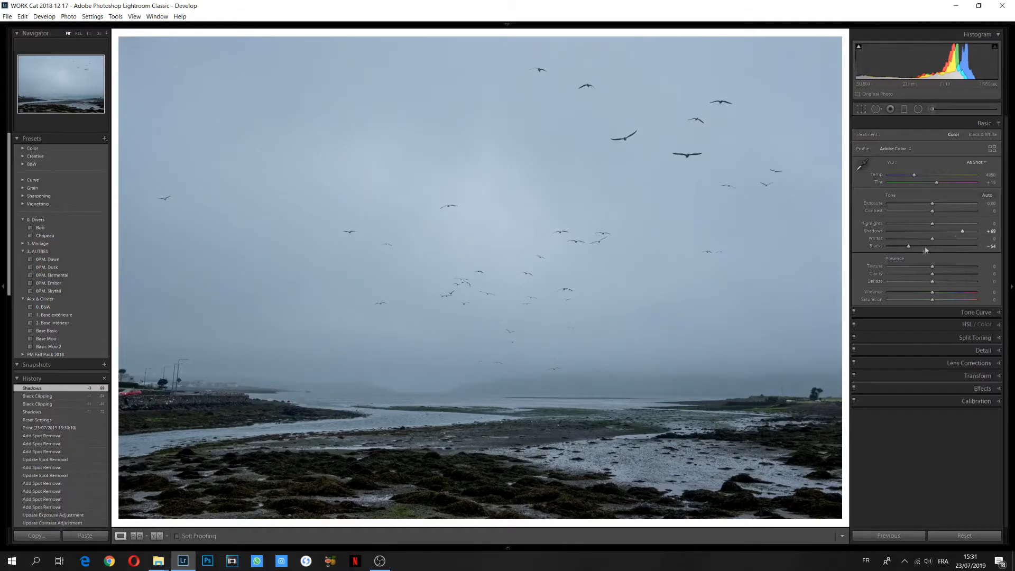
left_click(915, 248)
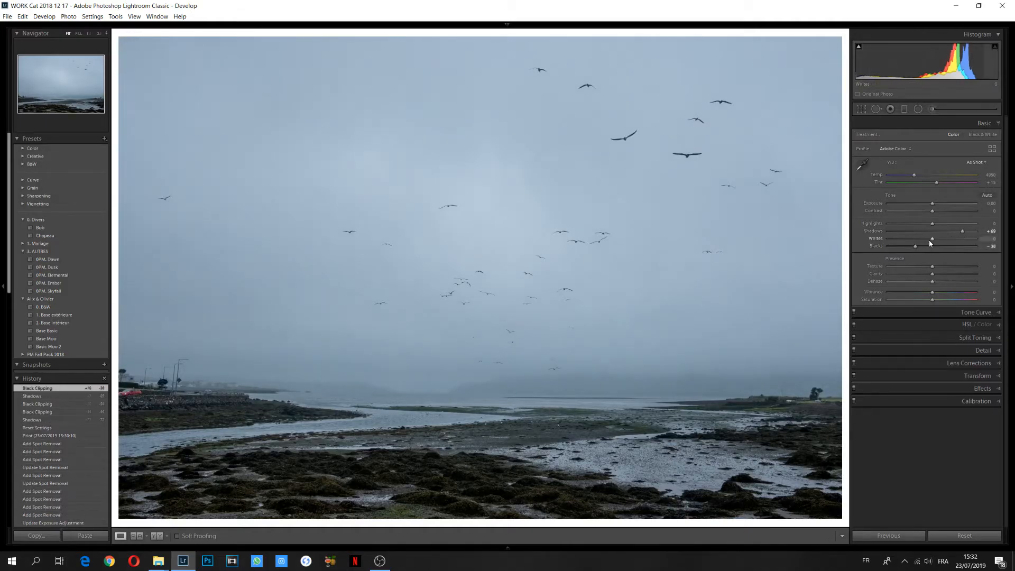
left_click(925, 225)
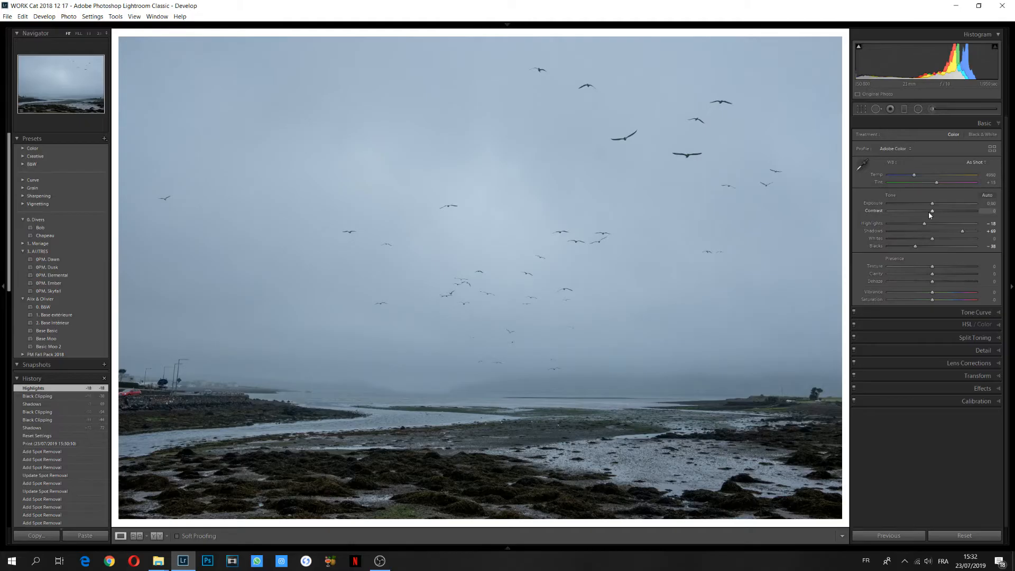
left_click(928, 205)
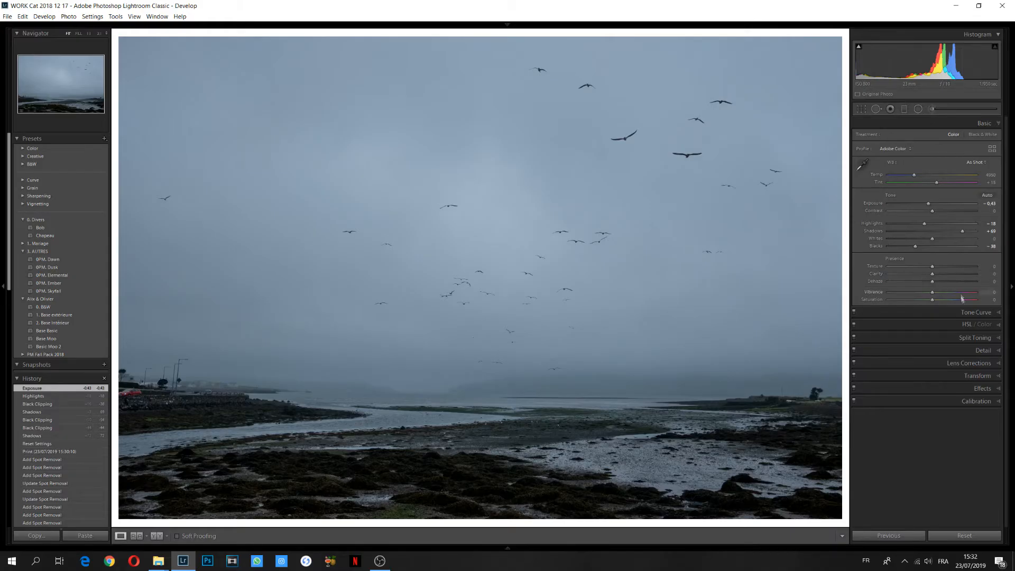
Step: Shape the RGB point curve into a gentle S with a lifted black point, lowered darks and raised lights
left_click(968, 314)
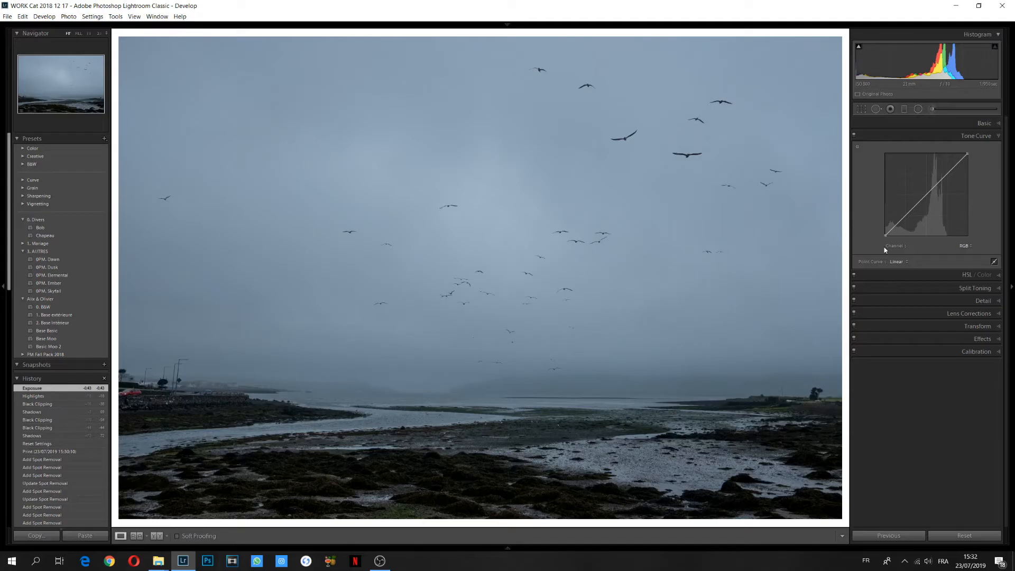
left_click_drag(886, 239, 907, 220)
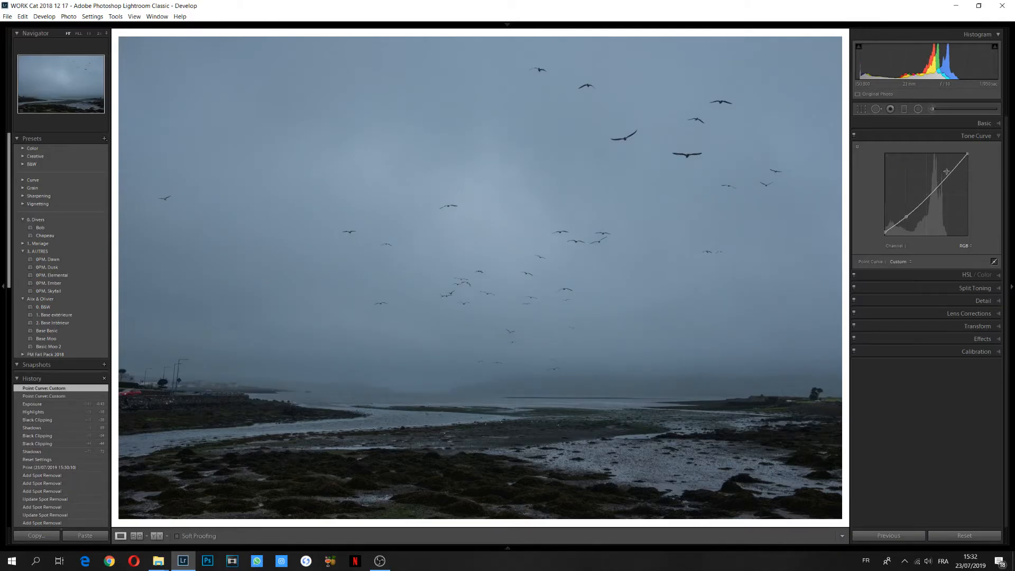
left_click_drag(946, 179, 946, 175)
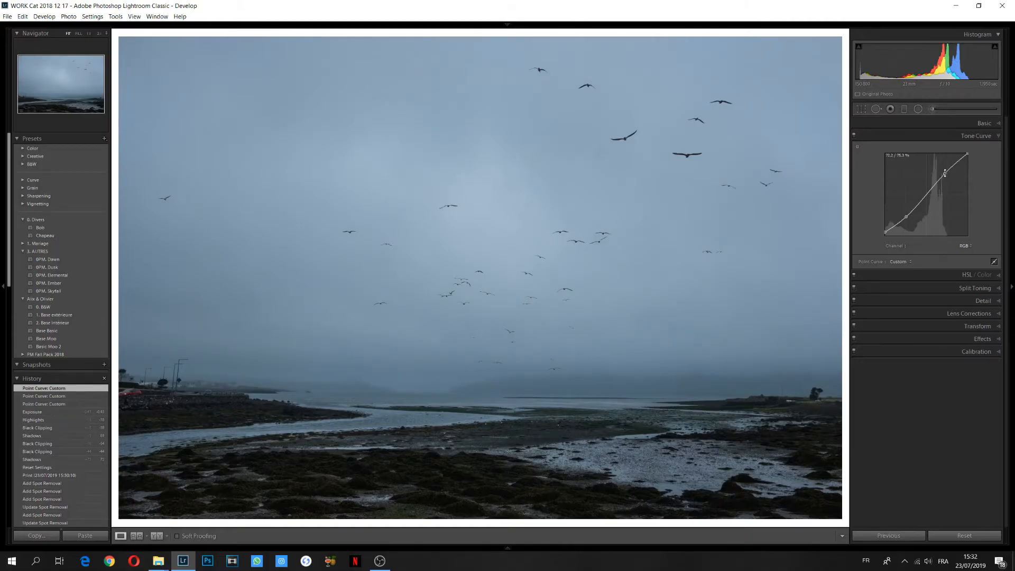
left_click_drag(886, 235, 883, 233)
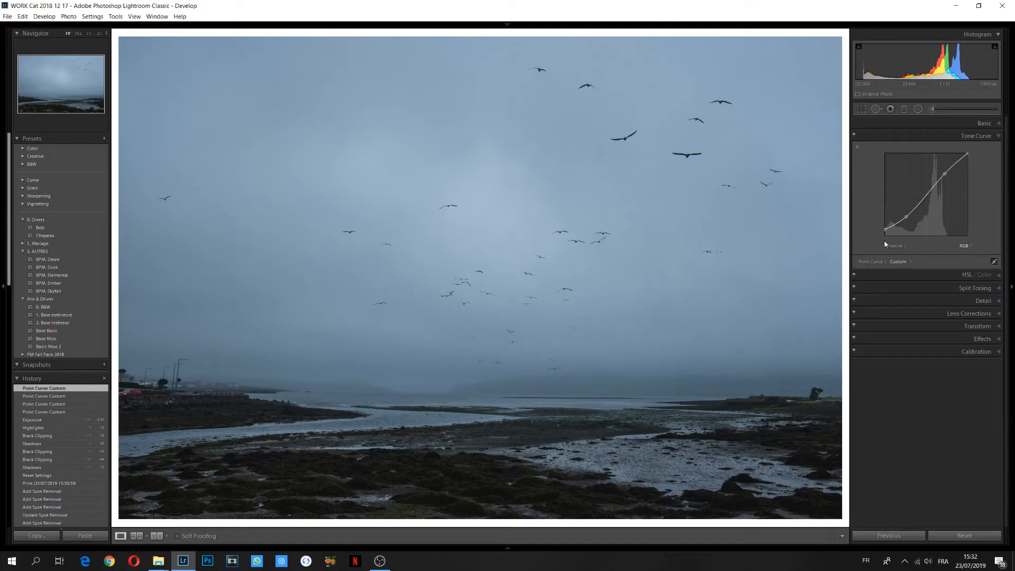
Step: Split-tone the highlights teal with Hue 184 and Saturation 33
left_click(946, 275)
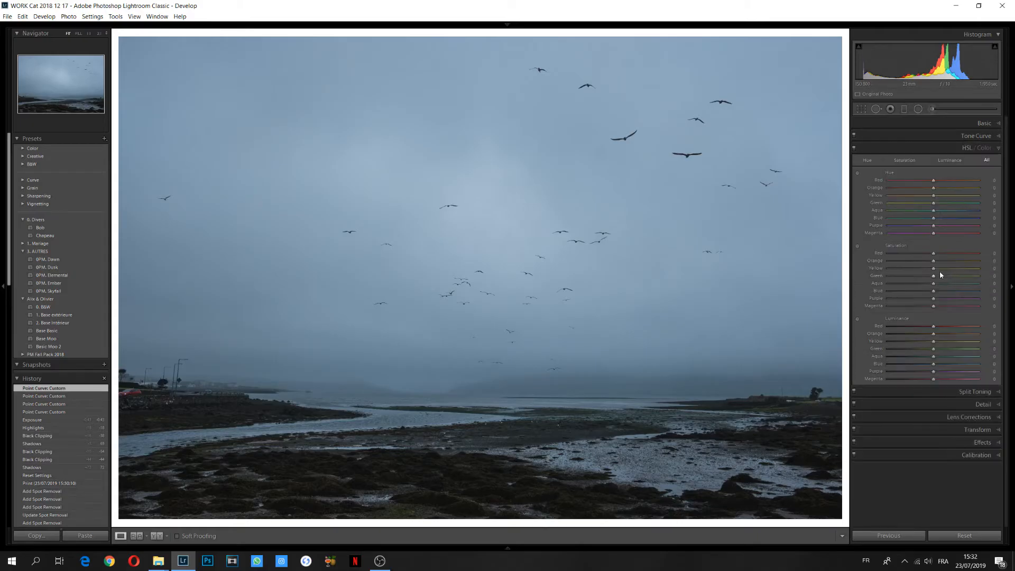
left_click(950, 394)
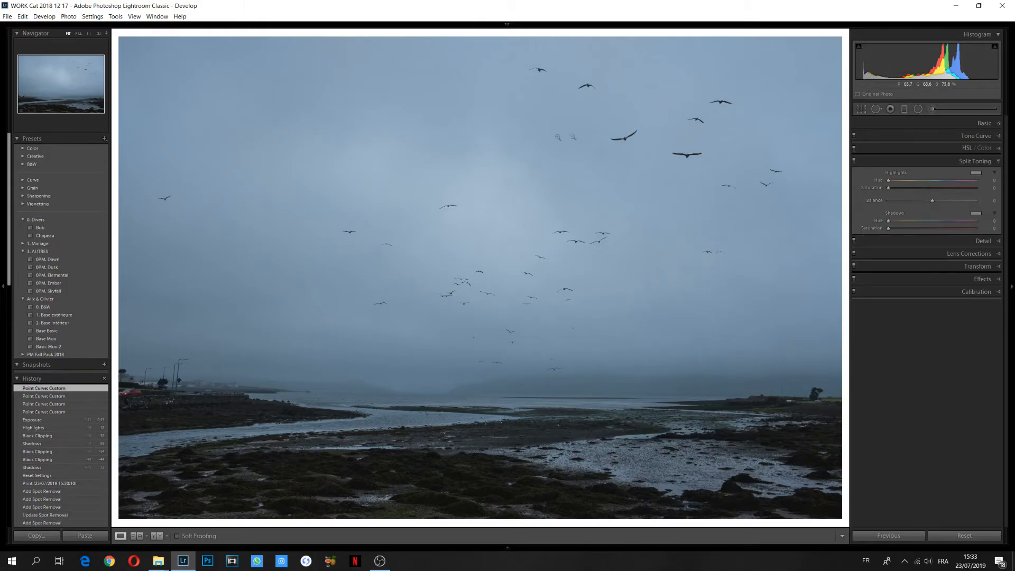
left_click_drag(889, 188, 975, 187)
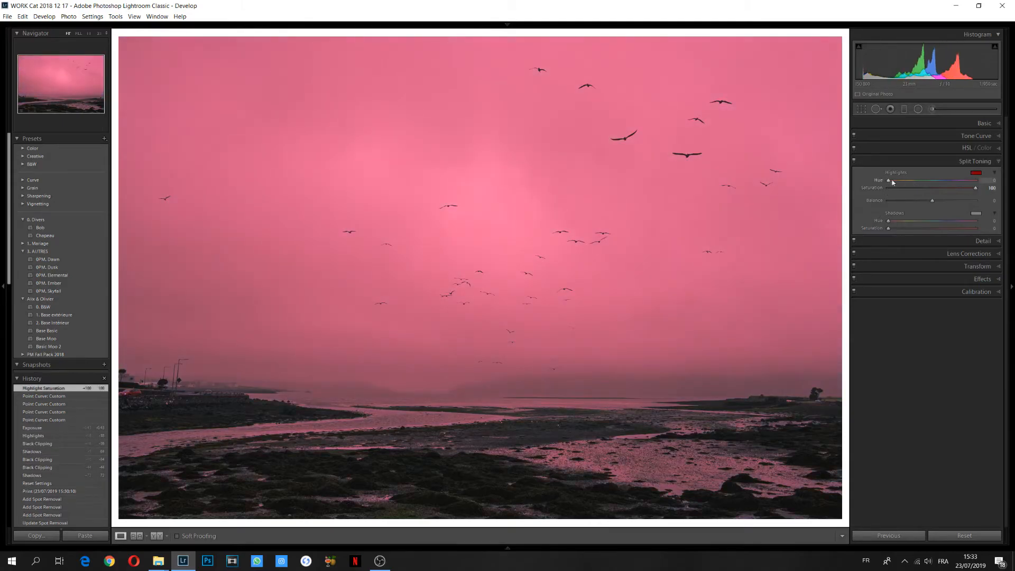
left_click_drag(887, 180, 932, 181)
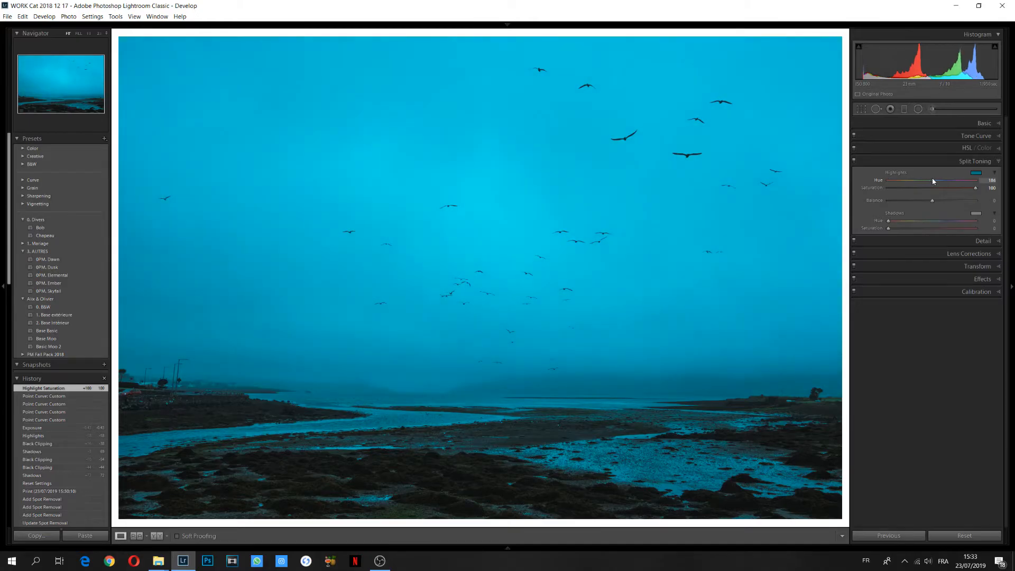
mouse_move(933, 182)
left_mouse_down()
mouse_move(905, 187)
mouse_move(917, 189)
left_mouse_up()
left_click(900, 188)
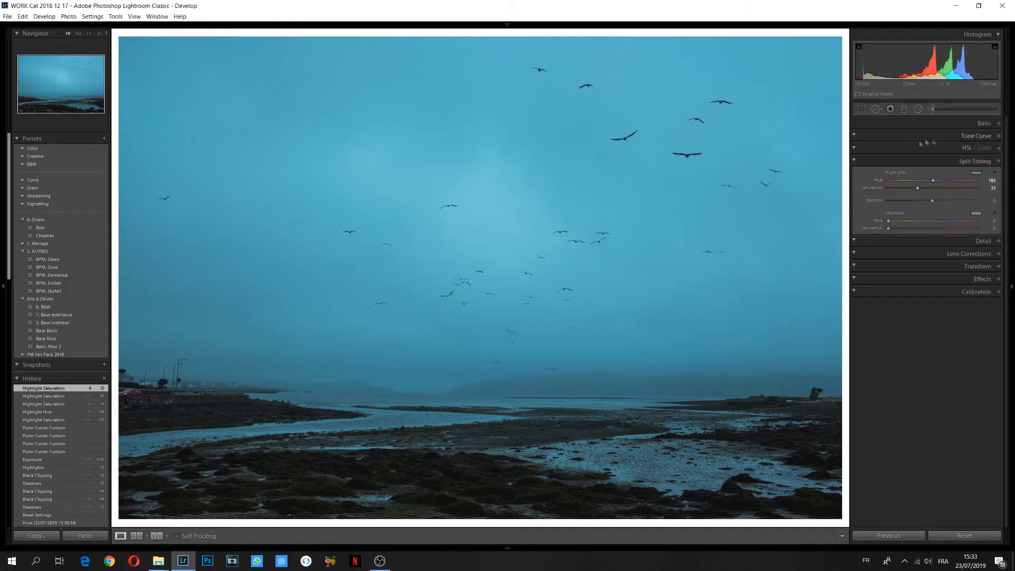
Step: Reduce the overall Saturation to -12 and darken the Exposure to -0.61
left_click(984, 123)
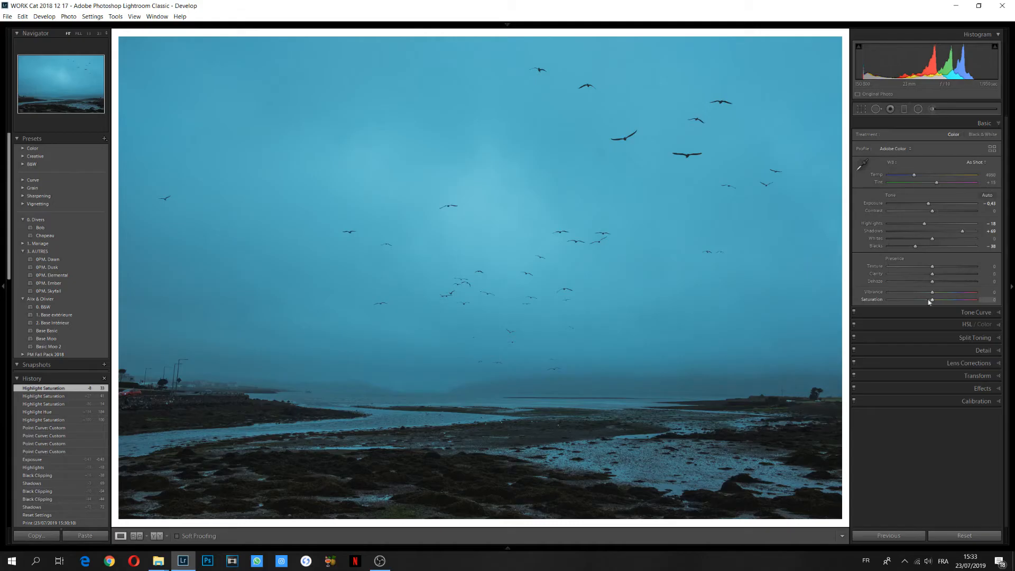
left_click_drag(932, 301, 925, 301)
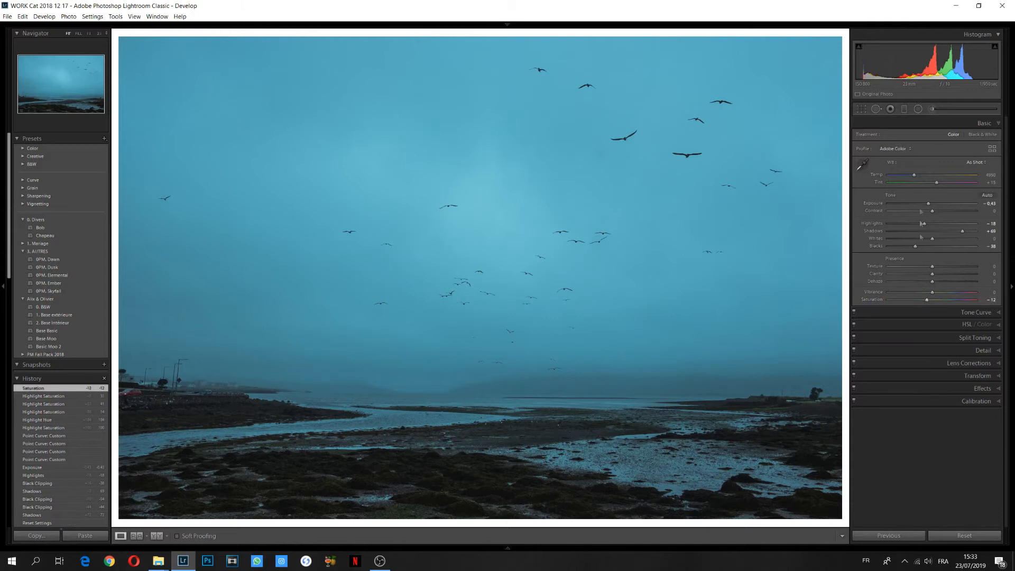
left_click_drag(930, 208, 930, 207)
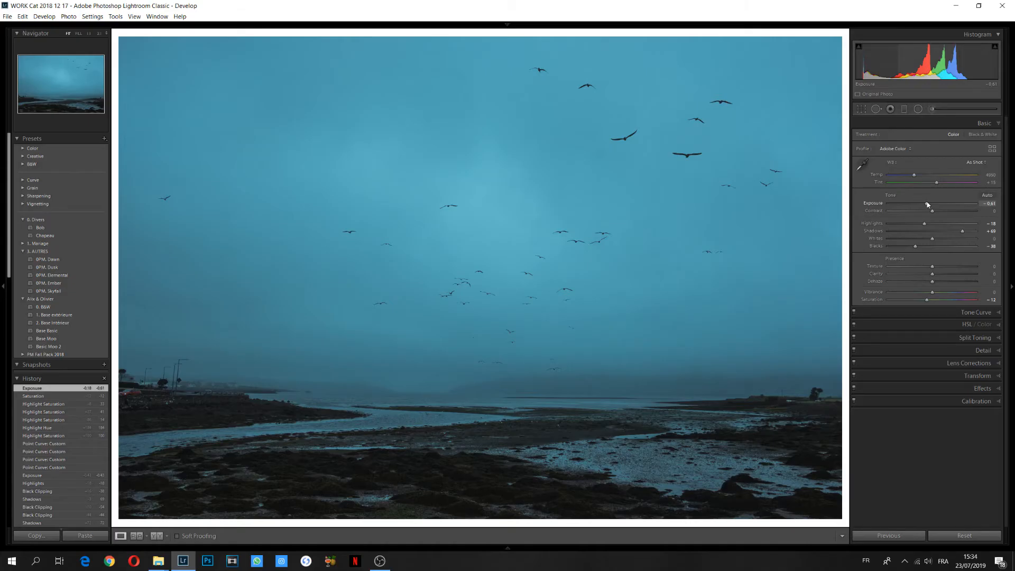
Step: Start cropping the photo, reset the crop and straighten the horizon automatically
left_click(861, 109)
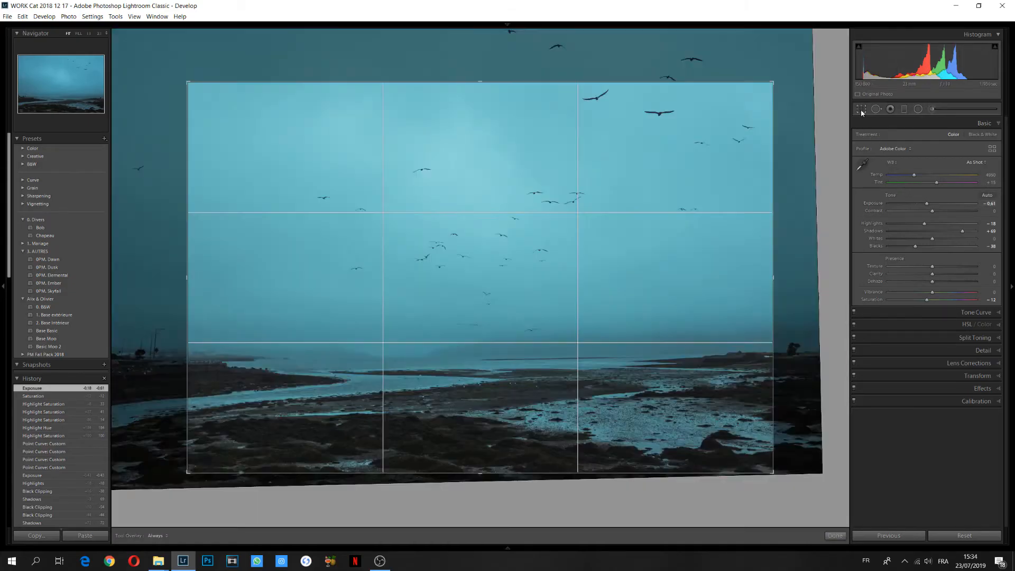
left_click(965, 185)
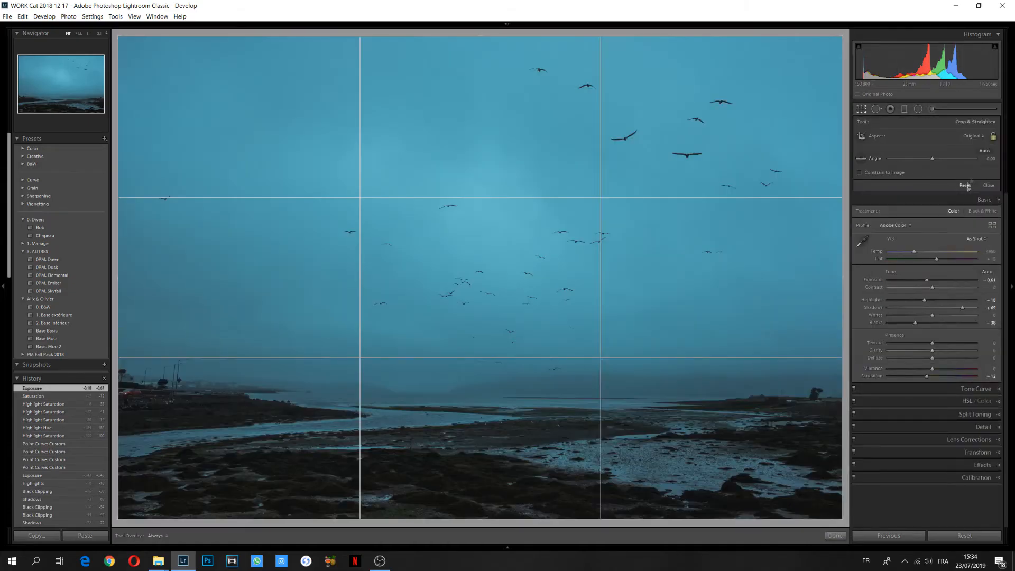
left_click(984, 151)
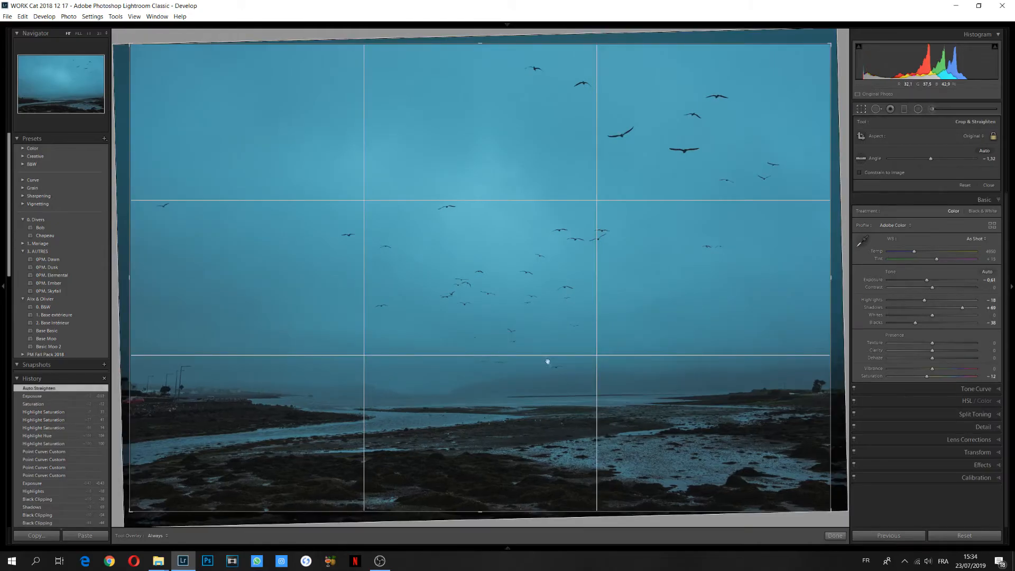
Step: Tighten the crop at its original aspect ratio, reposition the photo so the shoreline sits low in the frame, and apply it
left_click_drag(548, 360, 534, 332)
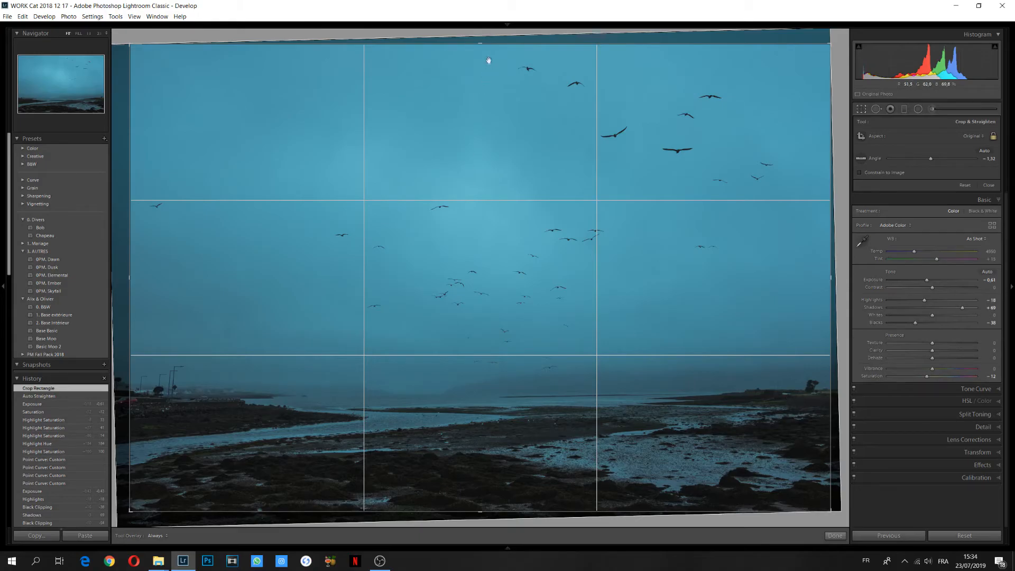
left_click_drag(483, 42, 489, 82)
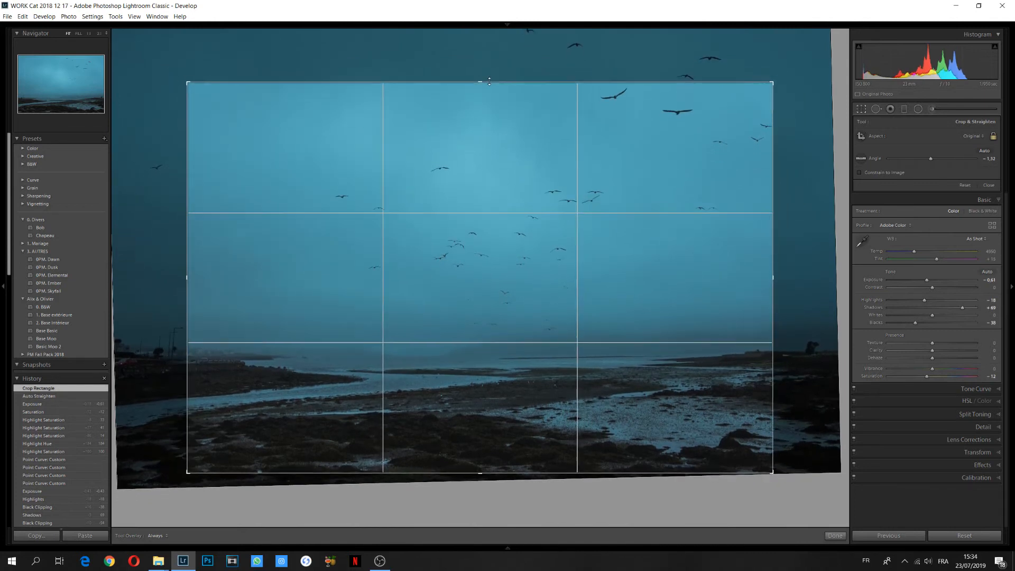
left_click_drag(485, 227, 476, 220)
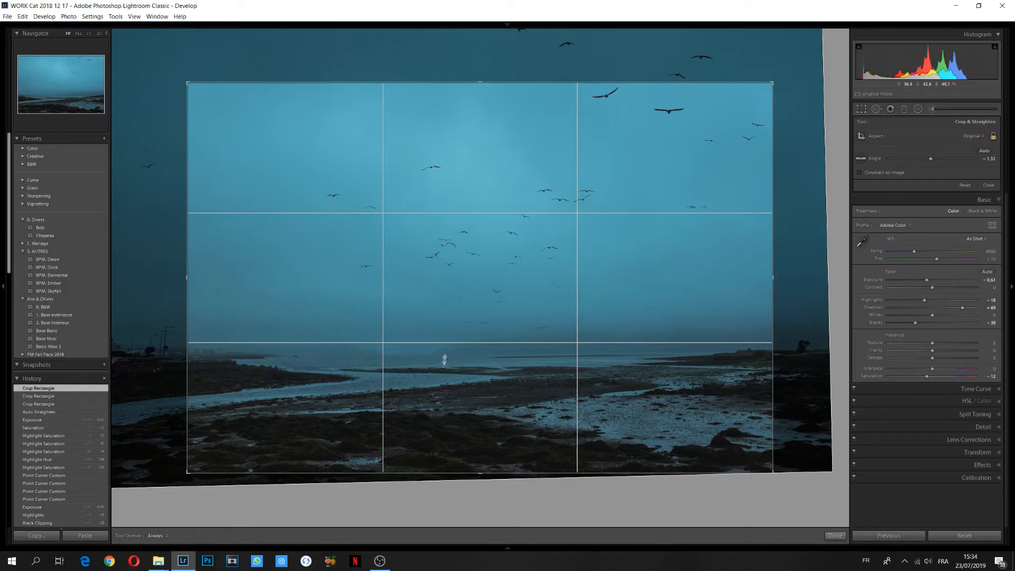
left_click_drag(462, 310, 460, 342)
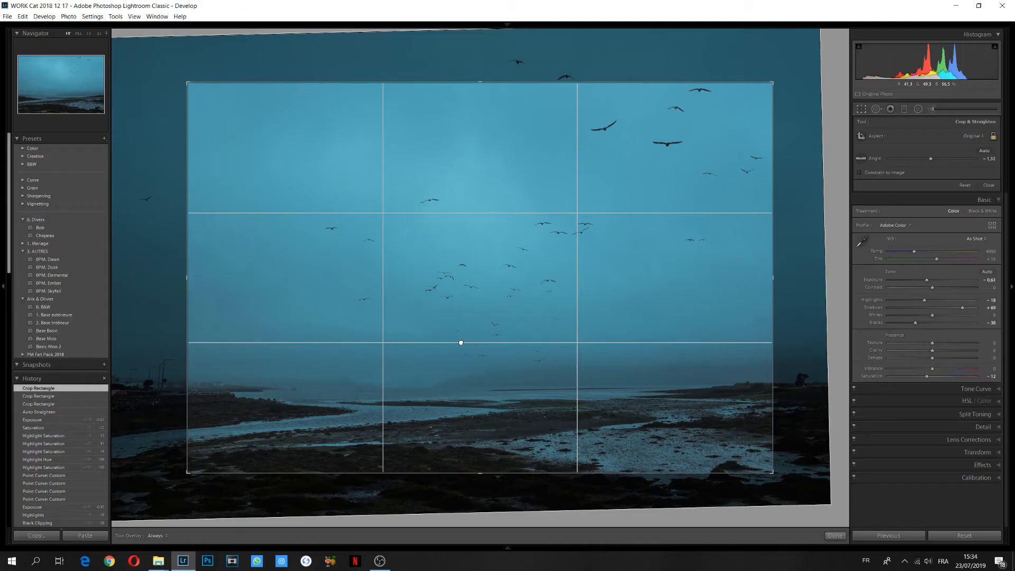
left_click_drag(461, 343, 461, 343)
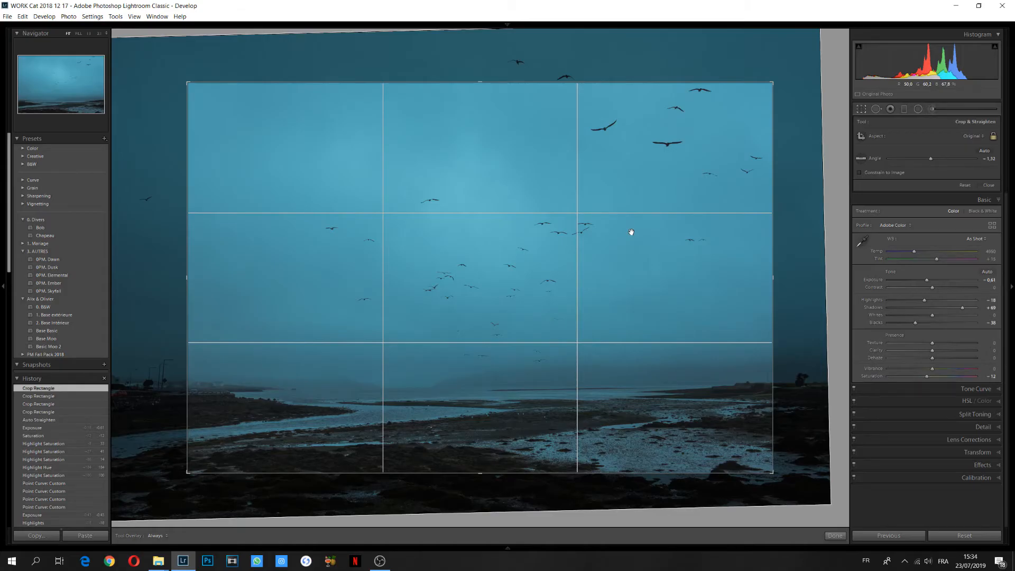
left_click(835, 535)
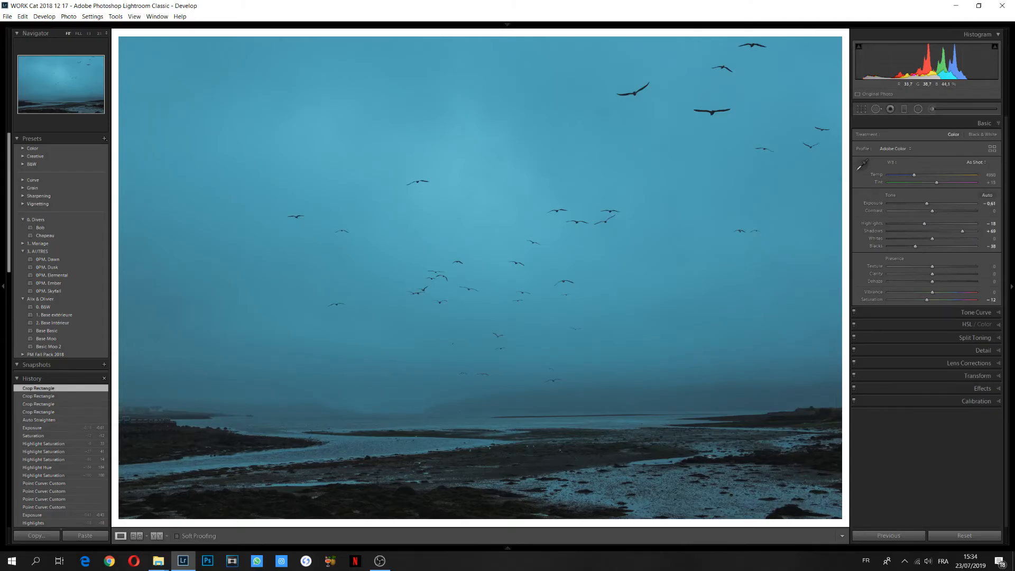
Step: Heal away the thin pole and the pale diagonal branch on the right-hand shoreline with a size 20 Spot Removal brush
left_click(814, 408)
left_click_drag(830, 414, 568, 426)
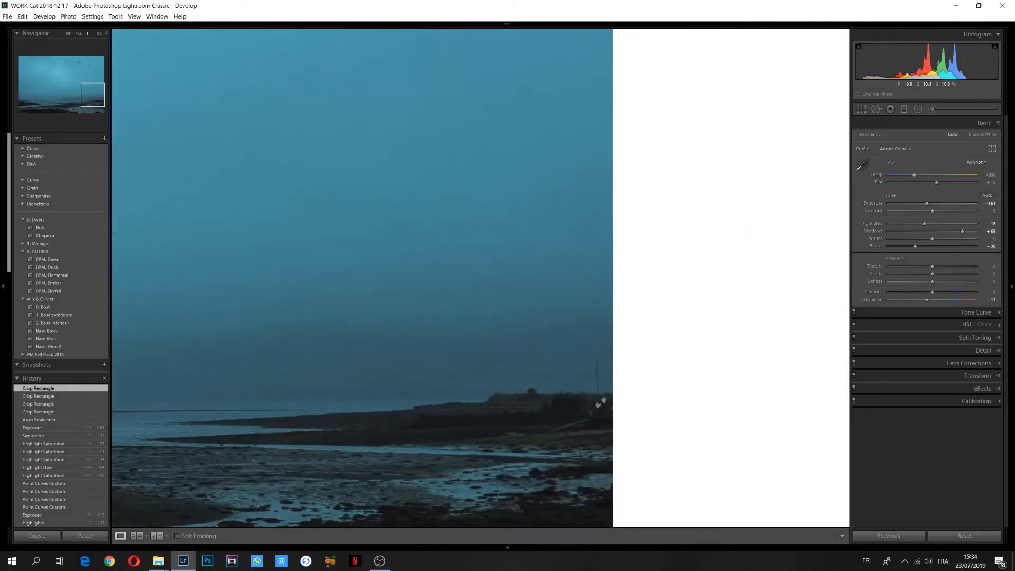
left_click(875, 108)
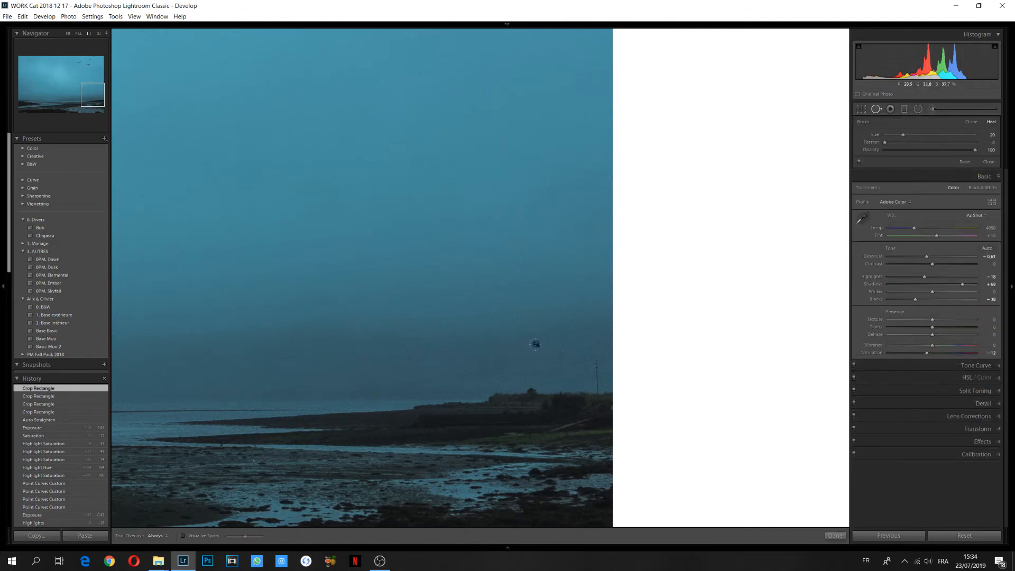
left_click_drag(596, 360, 598, 396)
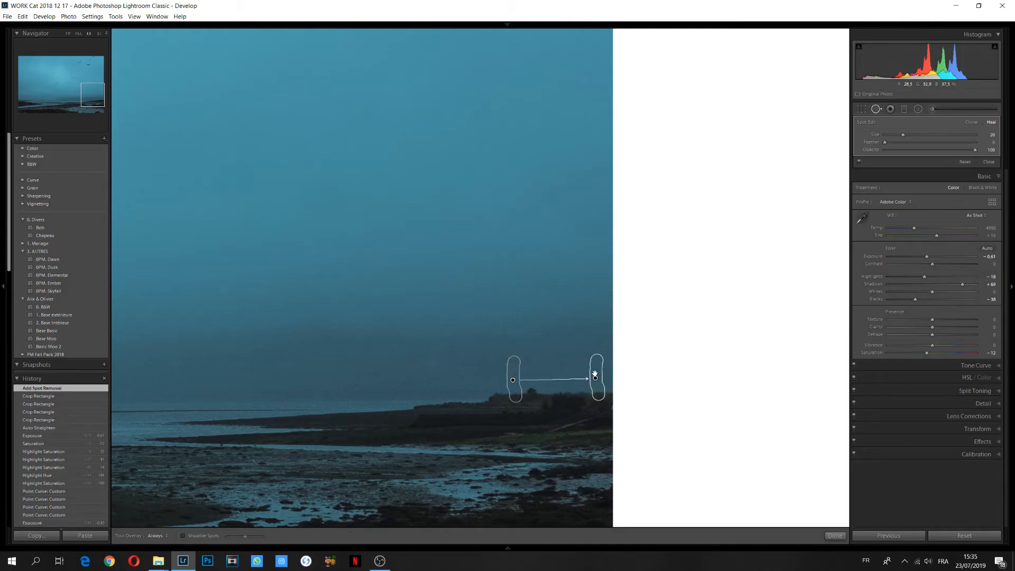
mouse_move(552, 429)
left_mouse_down()
mouse_move(592, 419)
mouse_move(580, 423)
left_mouse_up()
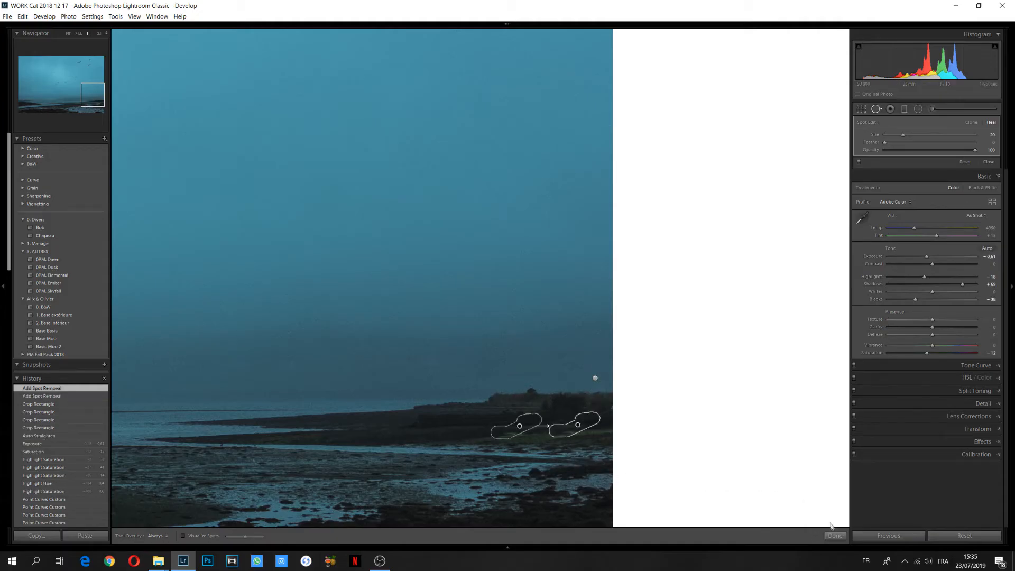
left_click(835, 536)
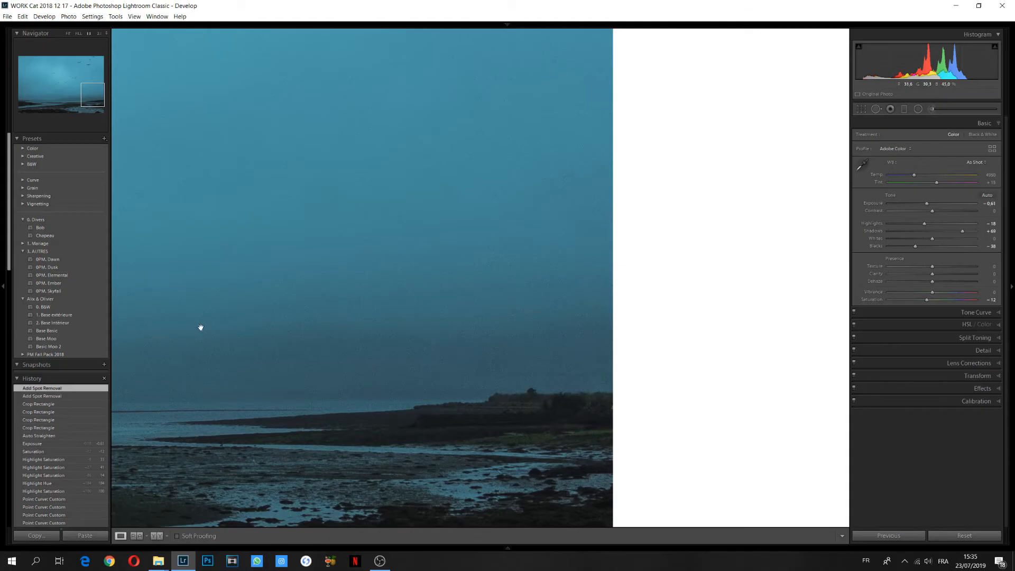
left_click_drag(200, 327, 616, 290)
left_click_drag(246, 329, 629, 369)
left_click_drag(281, 384, 770, 312)
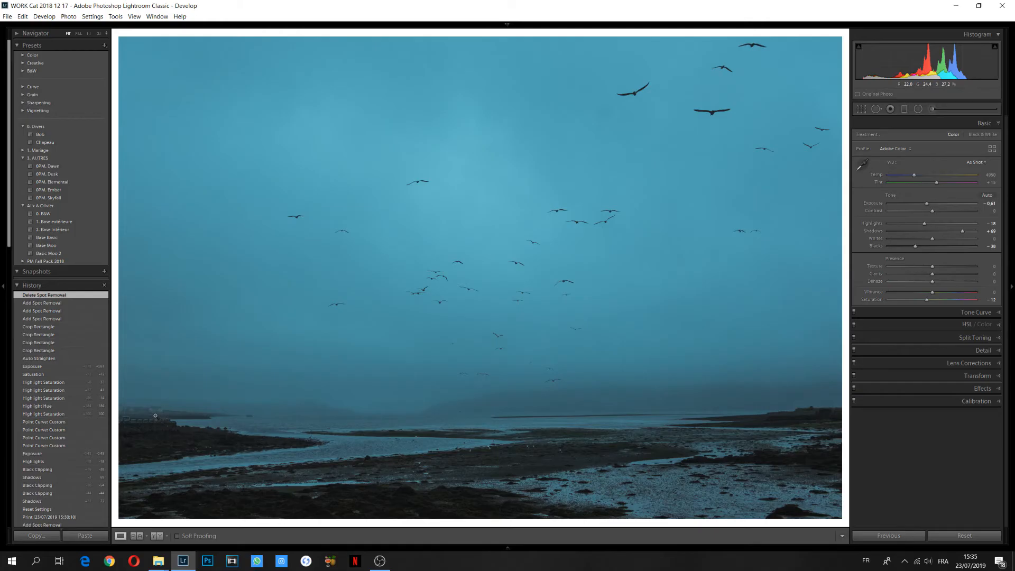
Step: Send the adjusted photo to Photoshop for further editing
right_click(287, 278)
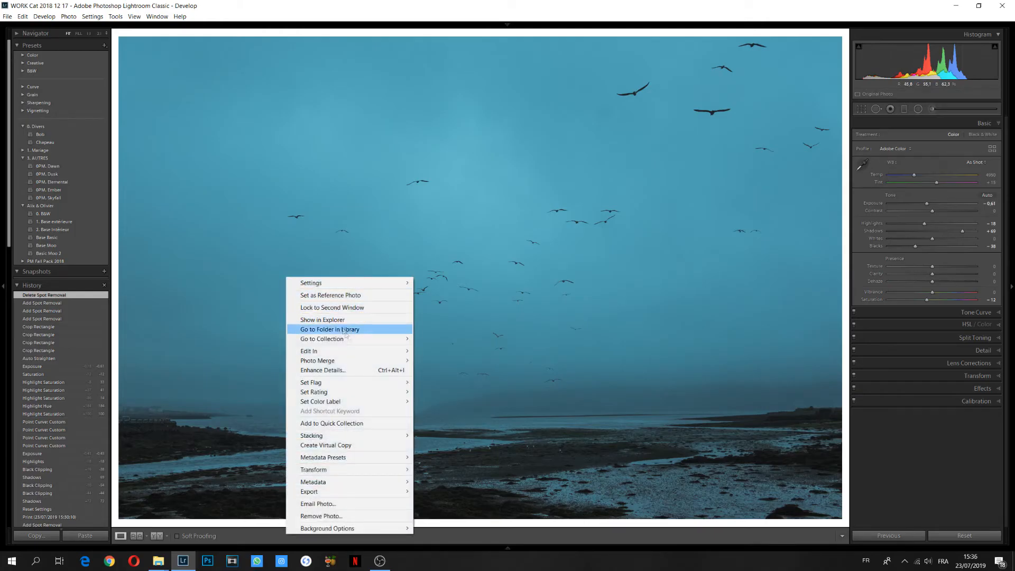
mouse_move(361, 351)
left_click(465, 351)
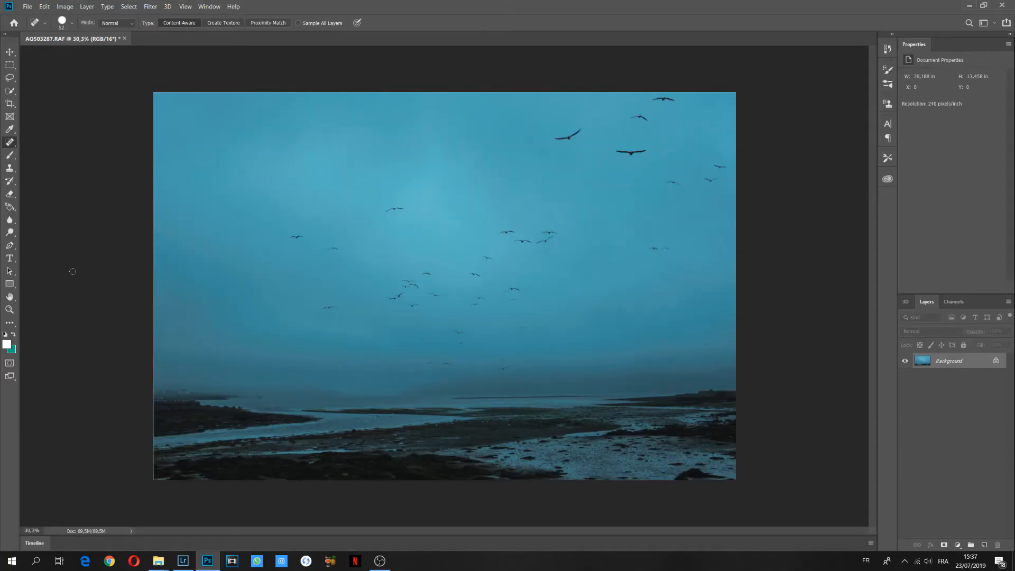
Step: Try to paint out the parked car on the stone pier with a large Healing Brush, and undo the stroke
scroll(156, 395, "up", 6)
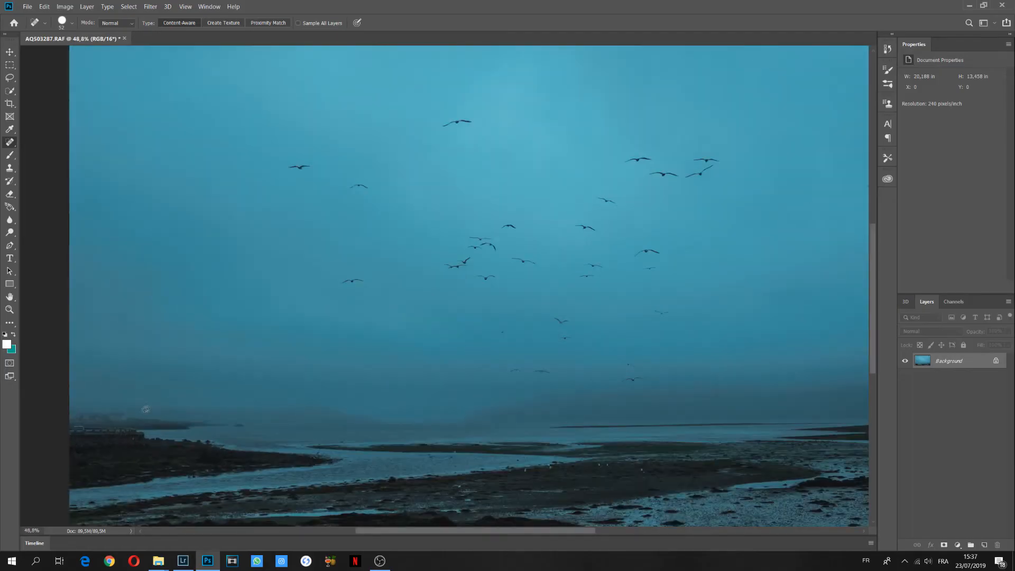
scroll(111, 441, "up", 3)
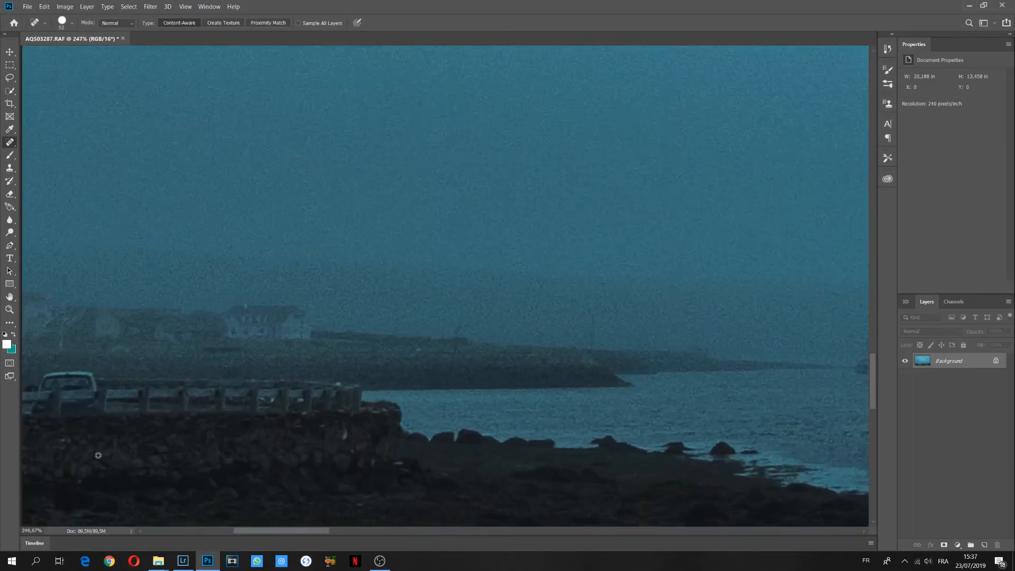
scroll(97, 454, "up", 2)
scroll(97, 454, "down", 1)
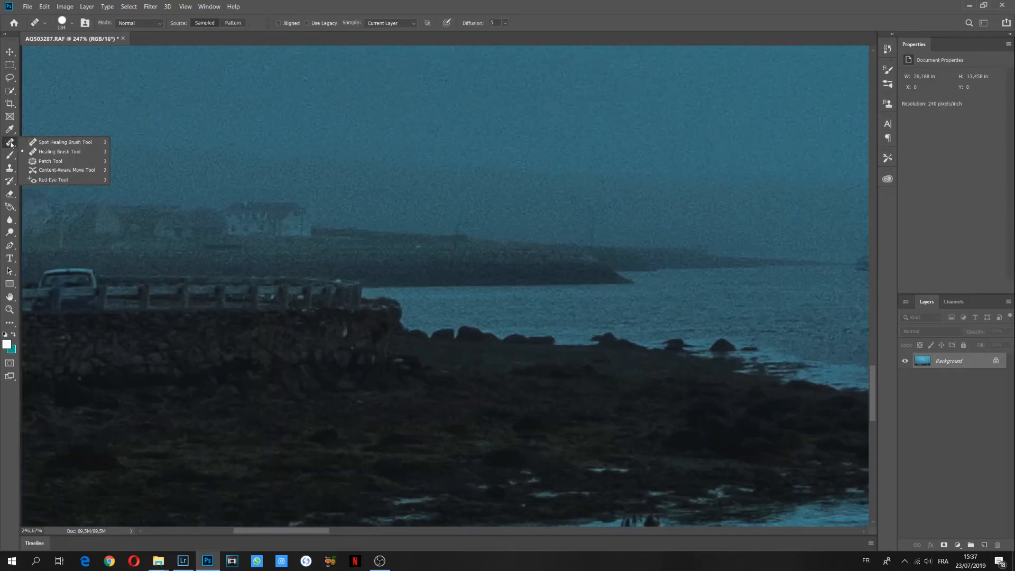
left_click(57, 152)
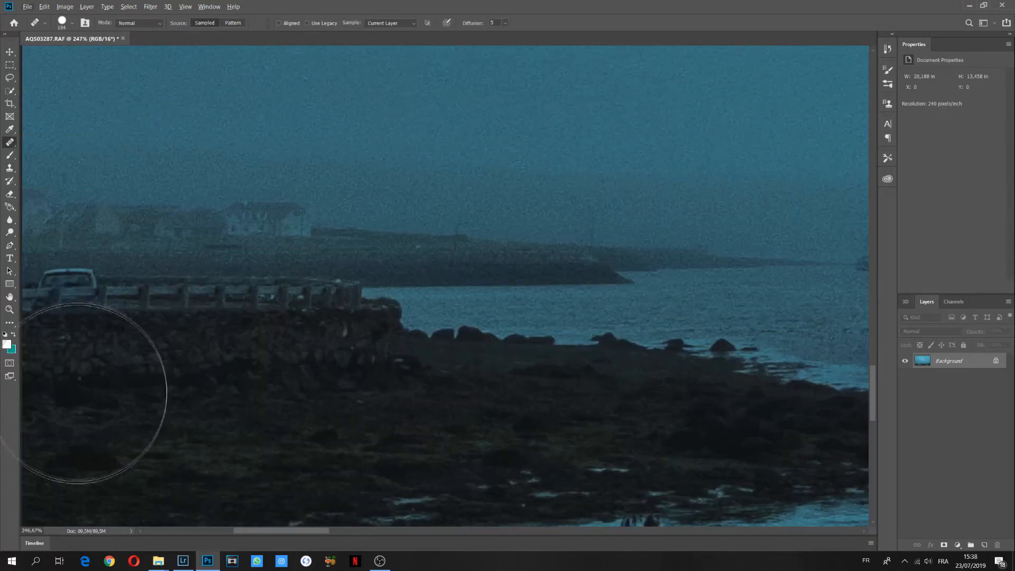
mouse_move(56, 363)
left_mouse_down()
mouse_move(54, 329)
mouse_move(80, 300)
mouse_move(44, 306)
left_mouse_up()
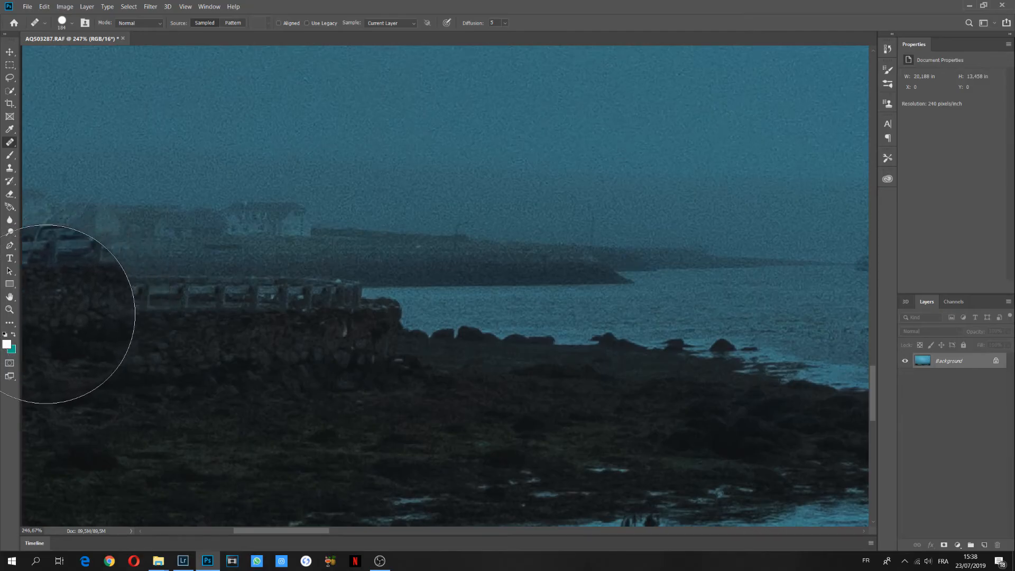
key("ctrl+z")
Step: Remove the parked car and wooden fence along the stone pier with smaller healing strokes, and touch up the blotchy pier edge
left_click(71, 22)
left_click_drag(58, 51, 44, 51)
key("Return")
mouse_move(45, 288)
left_mouse_down()
mouse_move(74, 288)
mouse_move(124, 312)
mouse_move(203, 295)
mouse_move(318, 291)
mouse_move(381, 304)
left_mouse_up()
right_click(9, 142)
left_click(48, 144)
left_click_drag(31, 292, 349, 310)
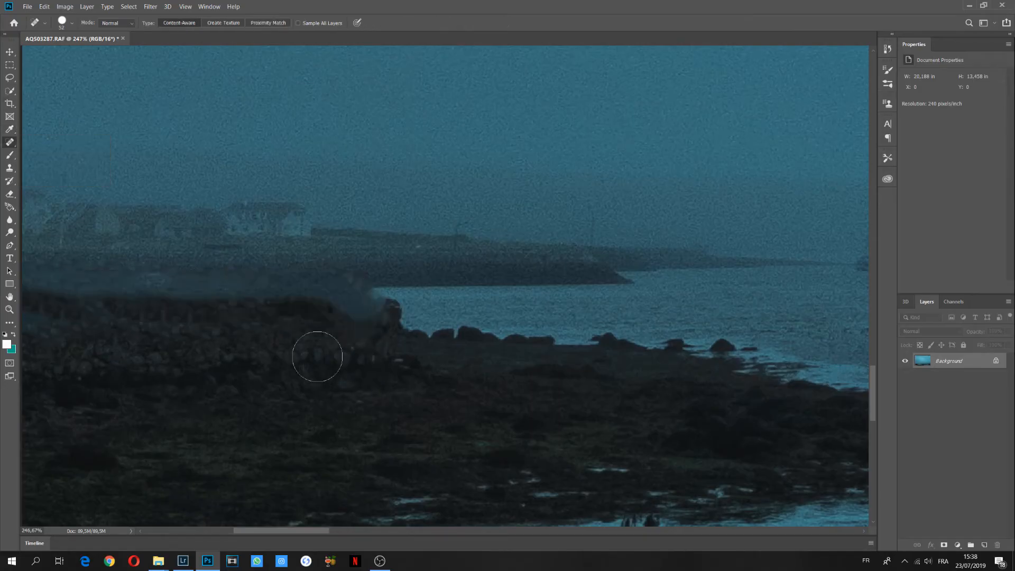
scroll(63, 275, "down", 2)
left_click(111, 283)
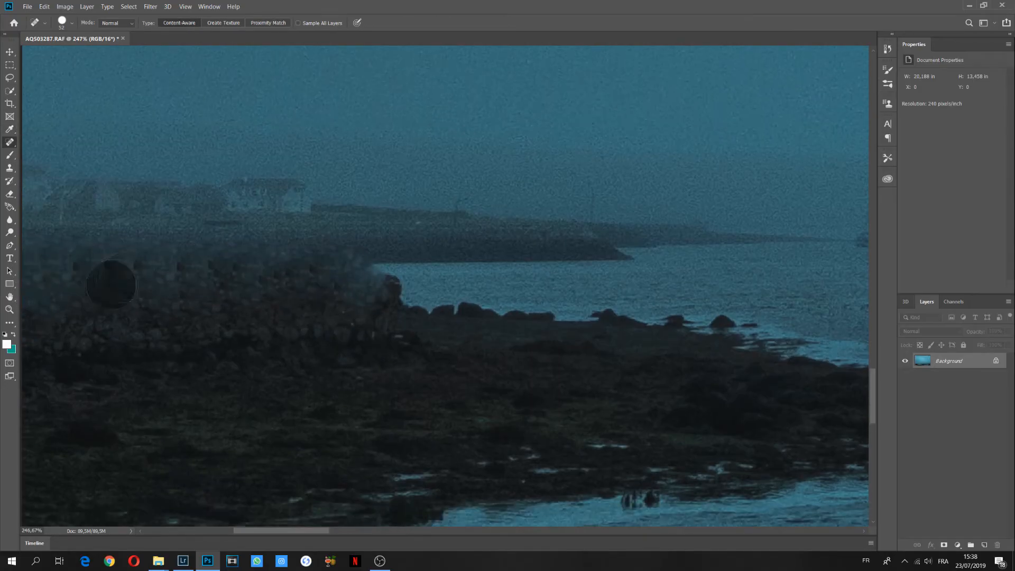
Step: Heal away the thin pole and the row of houses on the distant shoreline with a smaller brush
scroll(430, 293, "up", 1)
right_click(9, 142)
left_click(48, 142)
left_click(71, 23)
left_click(28, 51)
left_click_drag(459, 228, 457, 239)
mouse_move(312, 241)
left_mouse_down()
mouse_move(114, 240)
mouse_move(58, 204)
mouse_move(292, 225)
mouse_move(58, 228)
left_mouse_up()
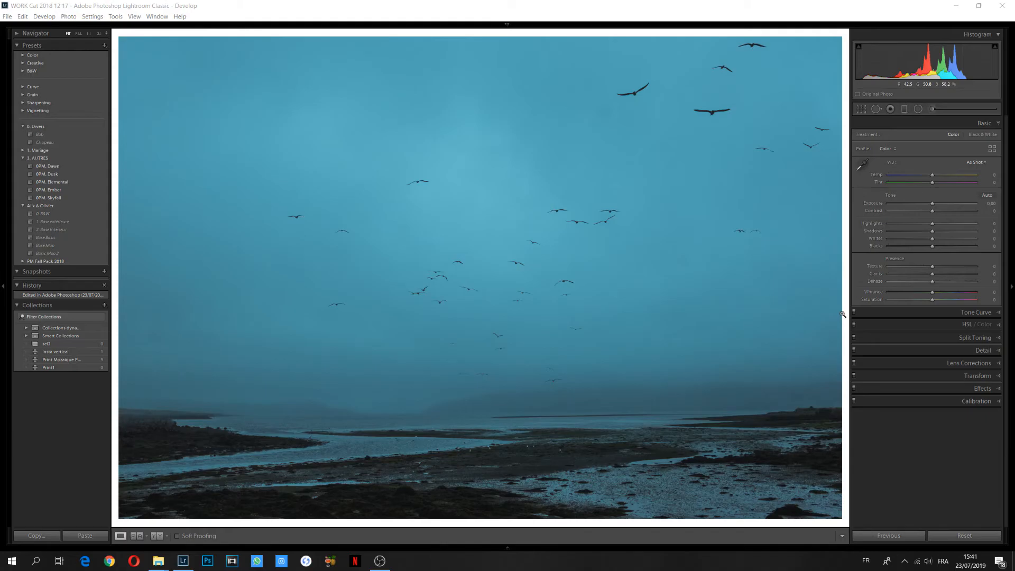
Step: In Lightroom, add a wide radial filter over the lower half of the photo and centre it around the shoreline
left_click(918, 109)
left_click_drag(321, 243, 758, 515)
left_click_drag(283, 267, 399, 503)
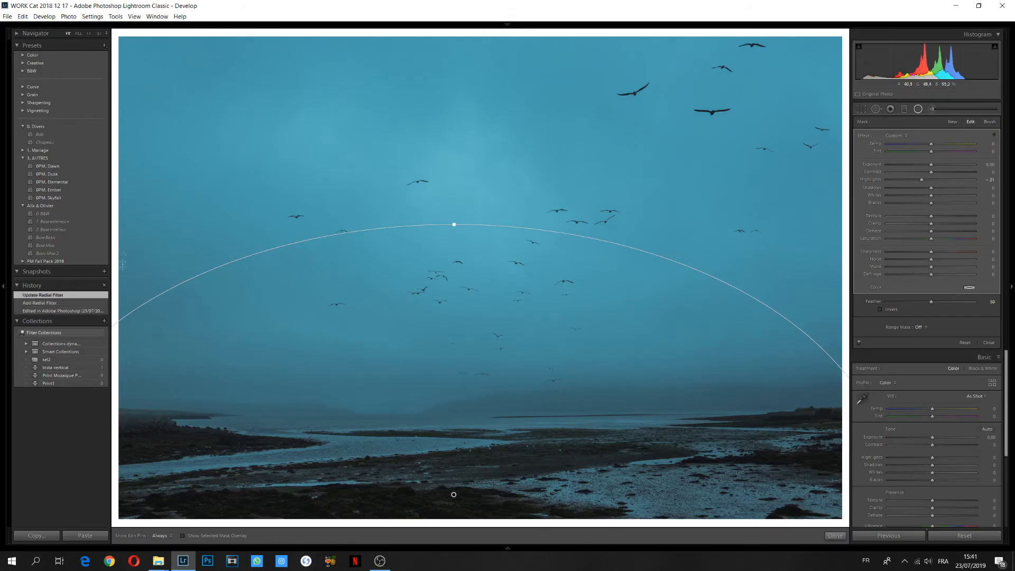
mouse_move(469, 363)
left_mouse_down()
mouse_move(489, 376)
mouse_move(488, 365)
left_mouse_up()
Step: Set the radial filter to Exposure -0.60, Contrast 45, Highlights -74 and Blacks -10, and close it
mouse_move(921, 179)
left_mouse_down()
mouse_move(899, 179)
mouse_move(926, 165)
left_mouse_up()
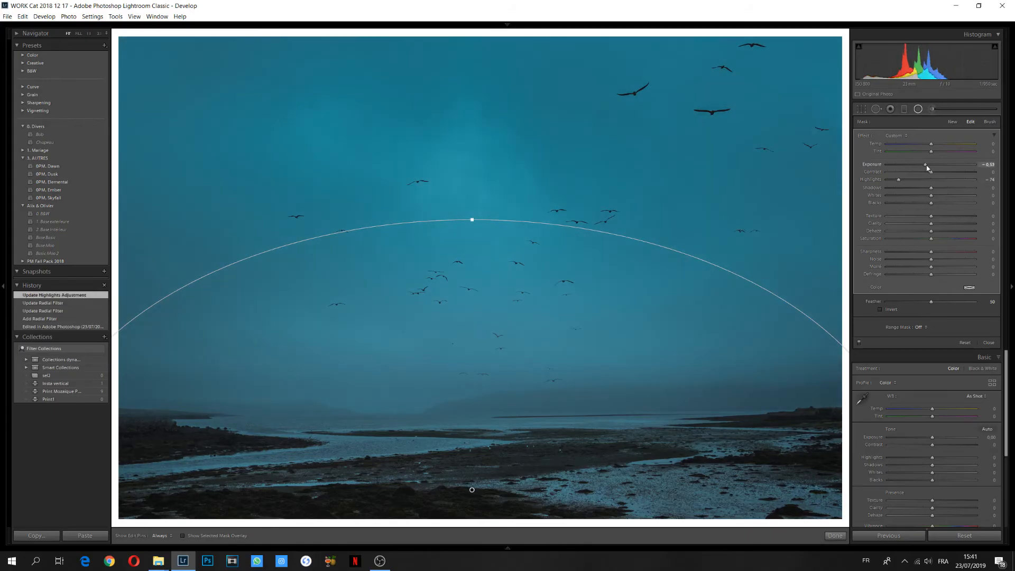
left_click_drag(926, 168, 927, 165)
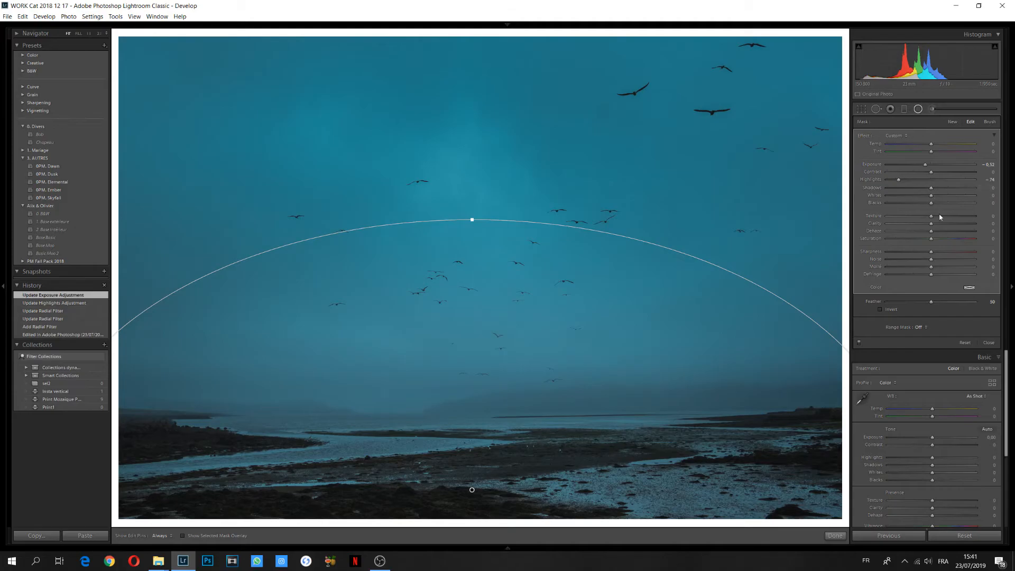
mouse_move(931, 172)
left_mouse_down()
mouse_move(950, 173)
mouse_move(925, 168)
left_mouse_up()
left_click_drag(931, 223, 938, 225)
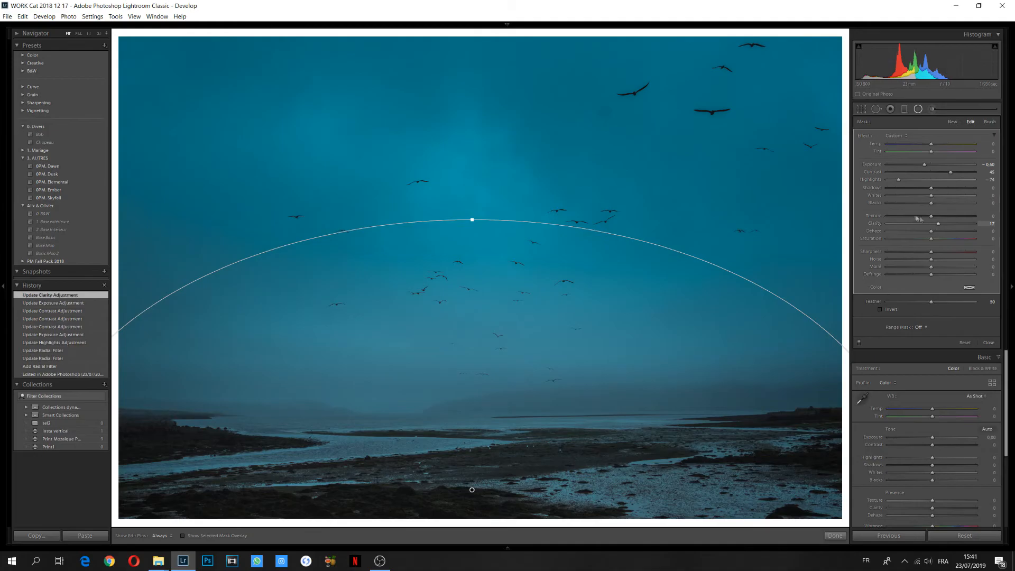
left_click_drag(931, 203, 925, 205)
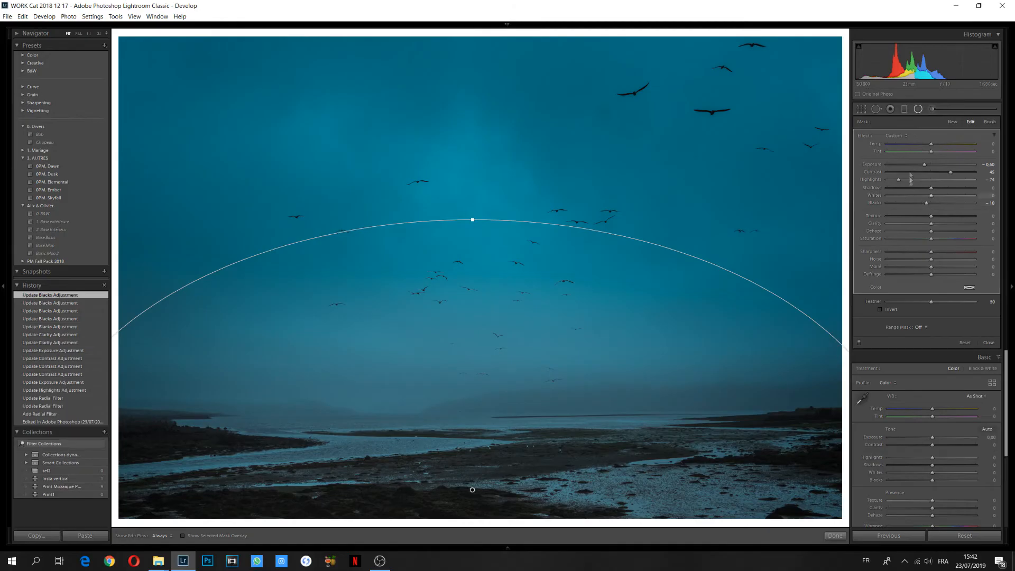
left_click(919, 109)
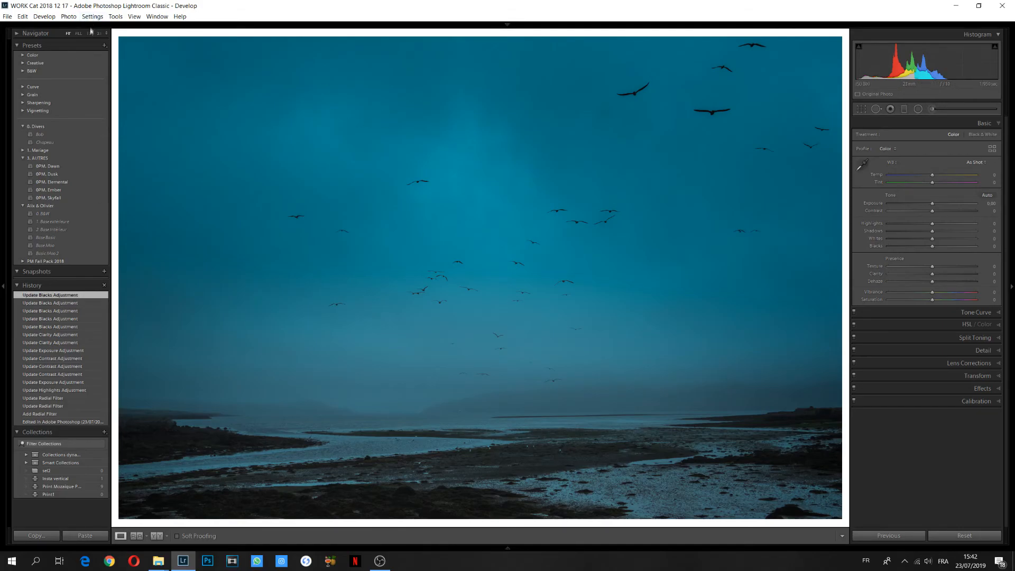
Step: Heal a sensor spot near the photo's left edge, low in the sky, with a size 76 Spot Removal brush
left_click(89, 33)
left_click(35, 33)
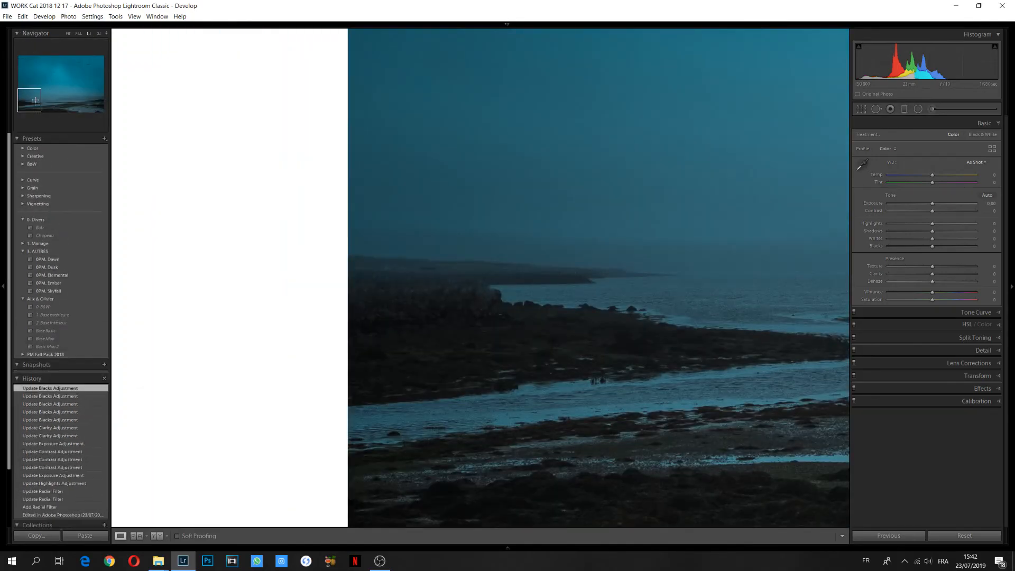
left_click_drag(30, 101, 30, 88)
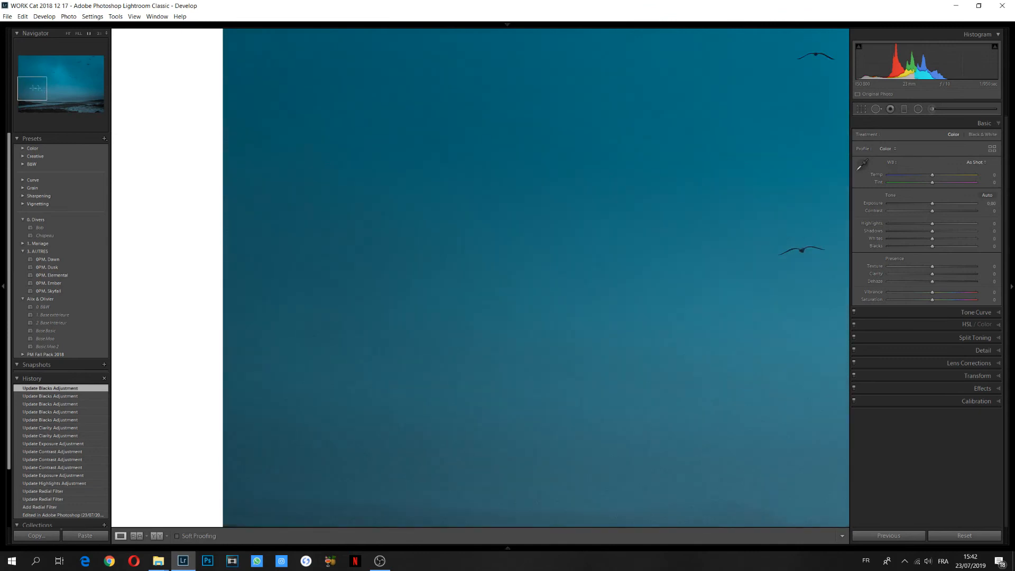
left_click(875, 108)
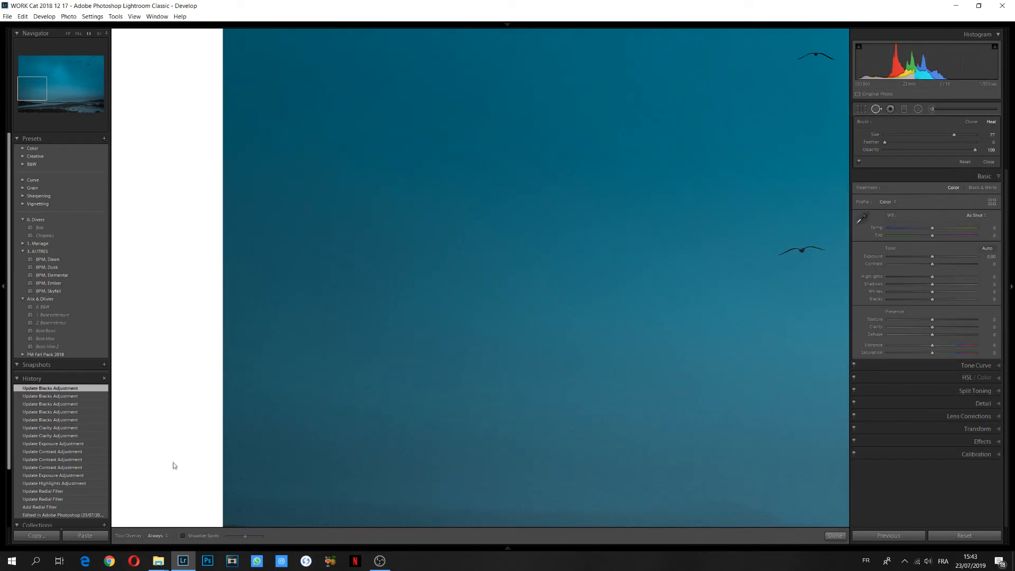
scroll(314, 323, "down", 1)
scroll(317, 324, "down", 1)
left_click(321, 324)
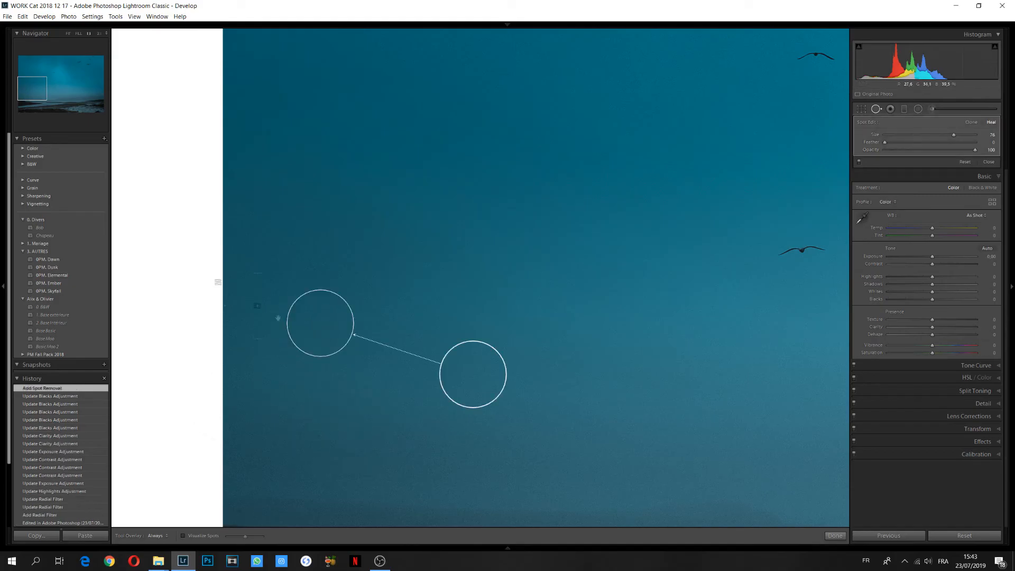
Step: Heal two more sensor spots in the upper part of the sky and finish spot removal
left_click(47, 83)
left_click_drag(47, 83, 67, 66)
left_click(648, 235)
left_click_drag(64, 72, 40, 66)
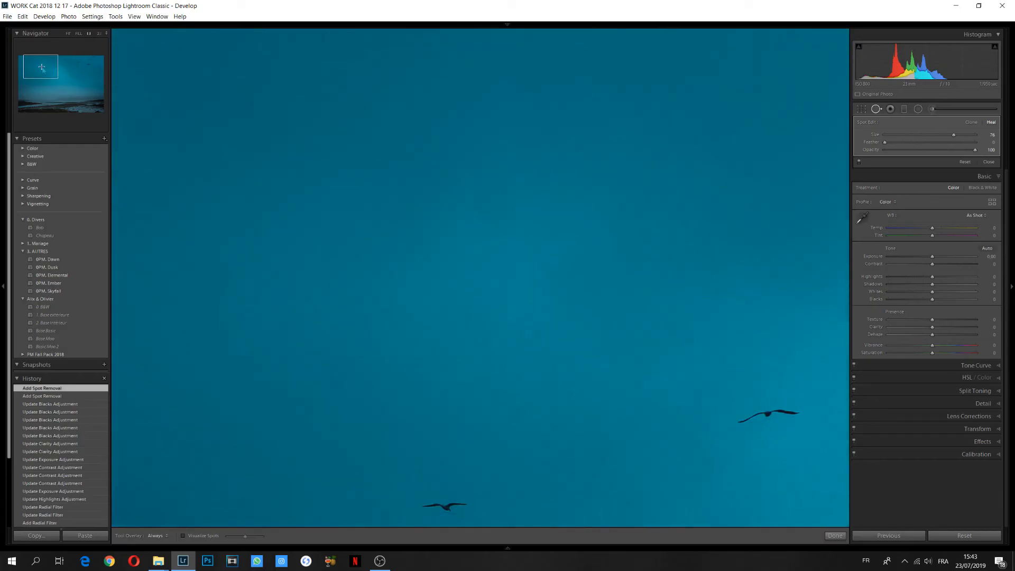
left_click(494, 196)
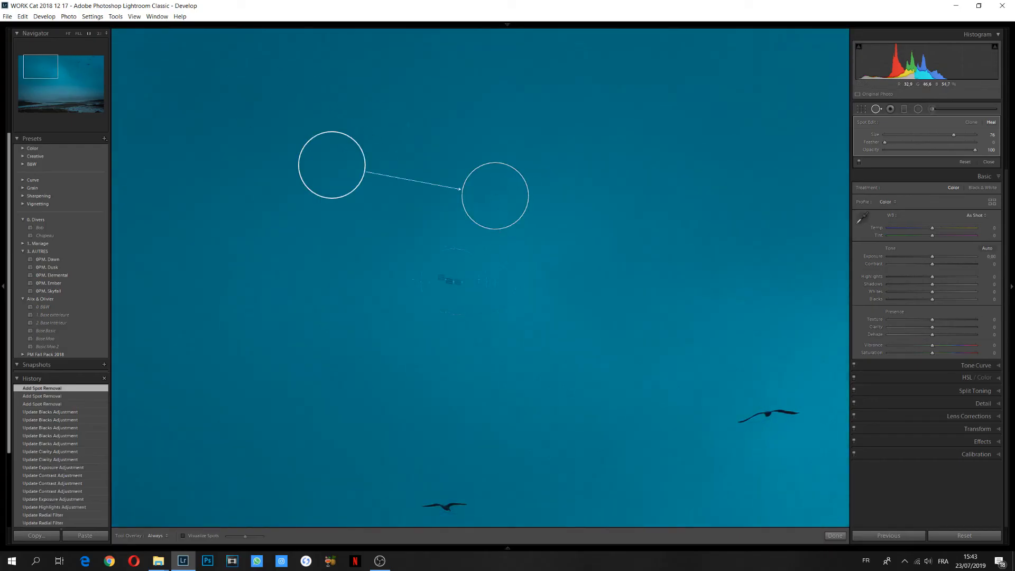
left_click(832, 536)
left_click(599, 376)
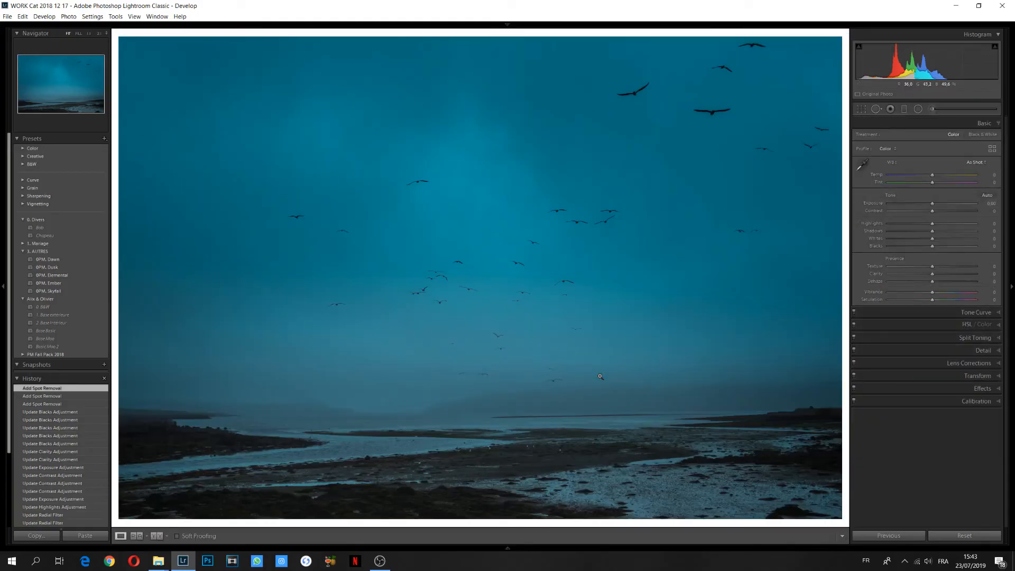